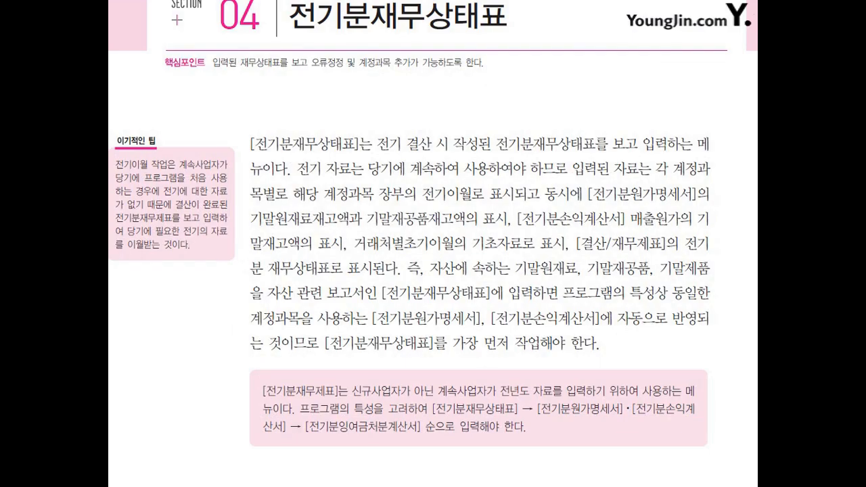
pyautogui.moveTo(116, 164); pyautogui.dragTo(188, 259)
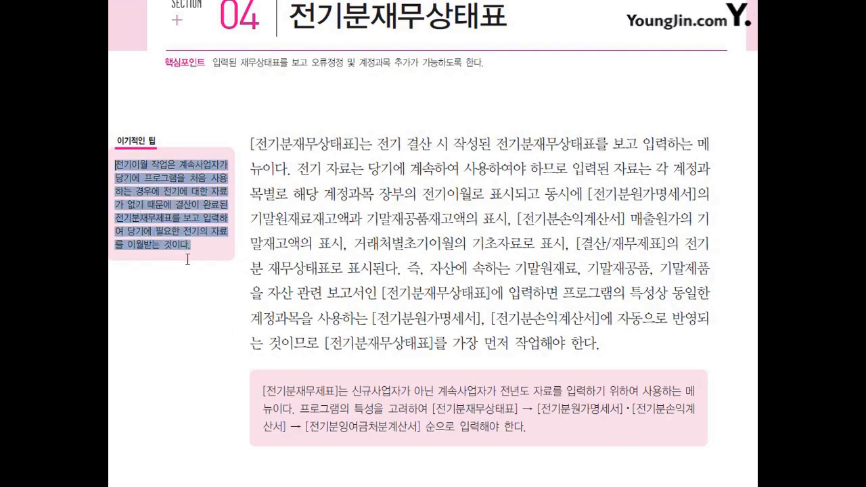
pyautogui.click(222, 266)
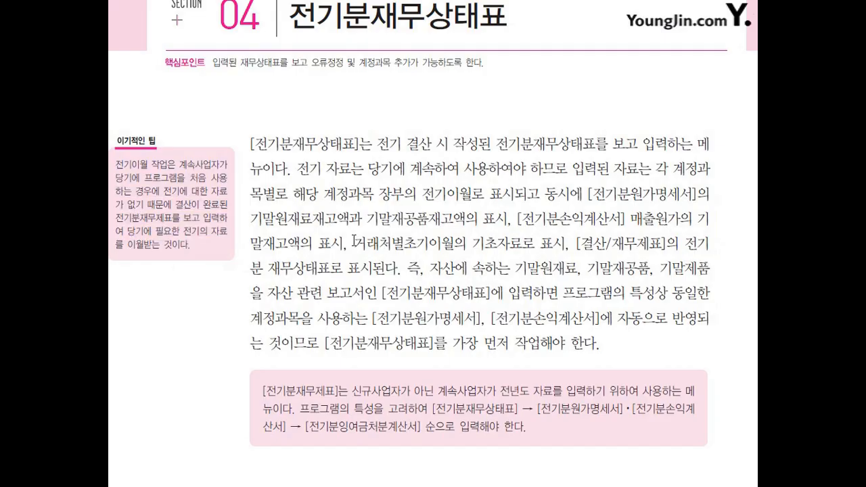
pyautogui.scroll(1, 352, 241)
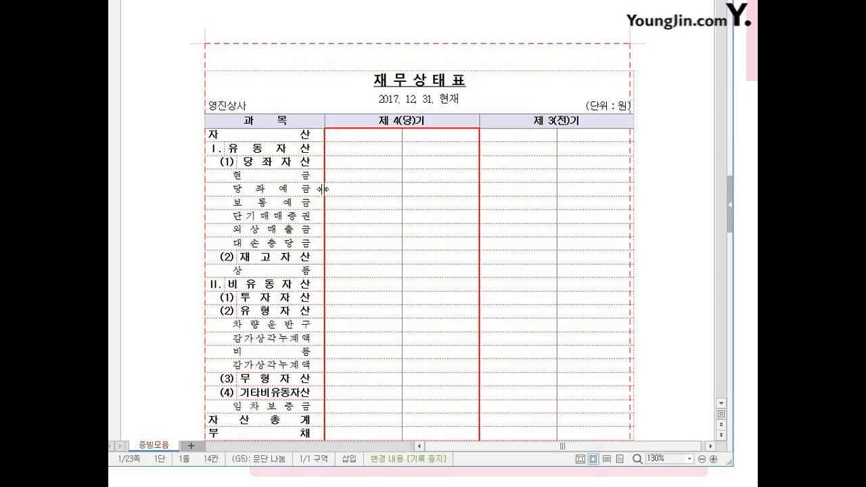
pyautogui.click(282, 144)
pyautogui.click(278, 147)
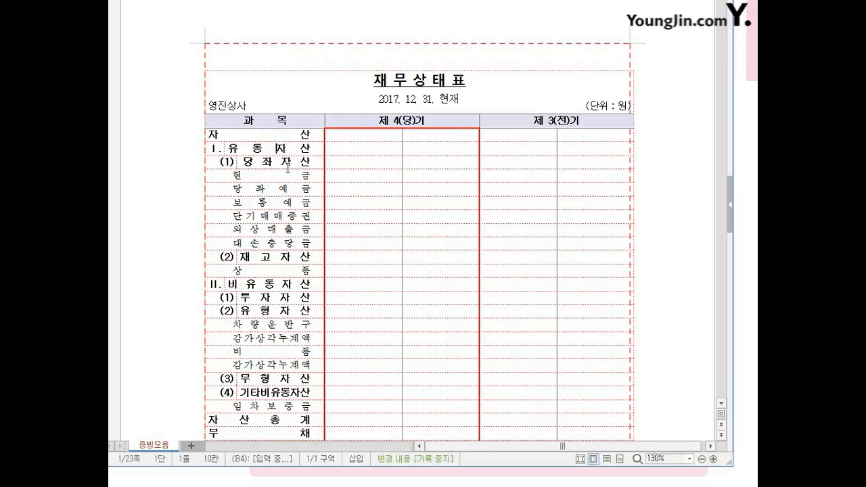
pyautogui.click(285, 162)
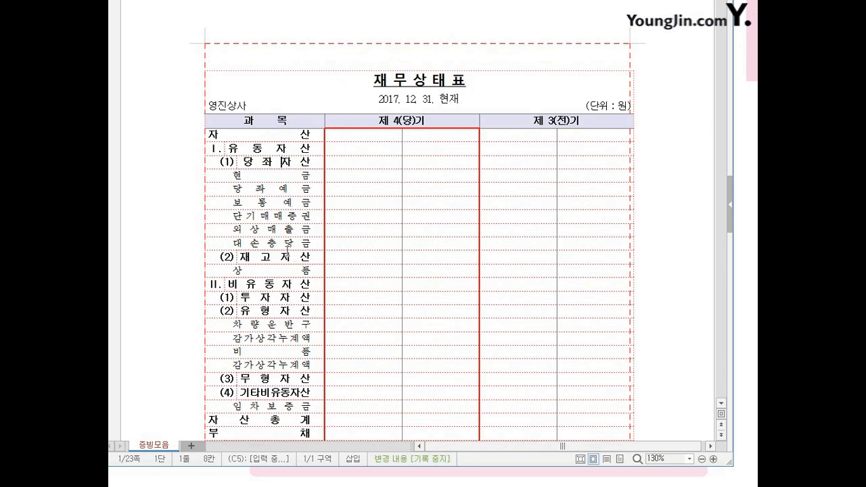
pyautogui.click(272, 257)
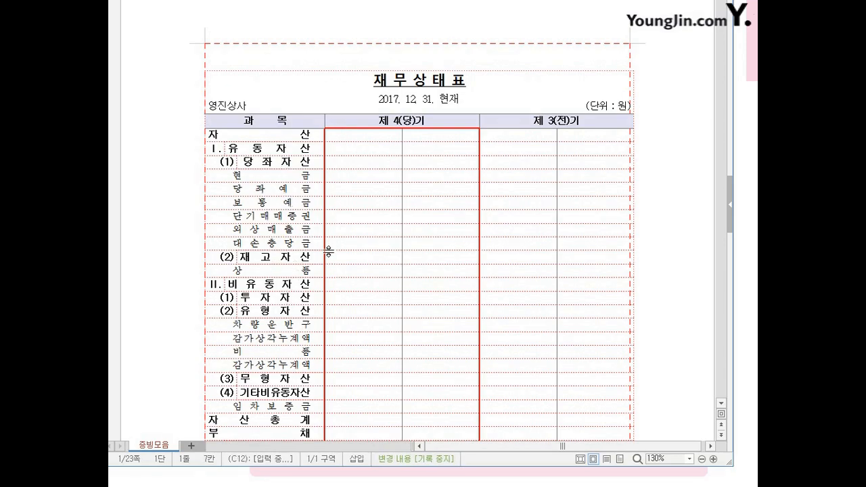
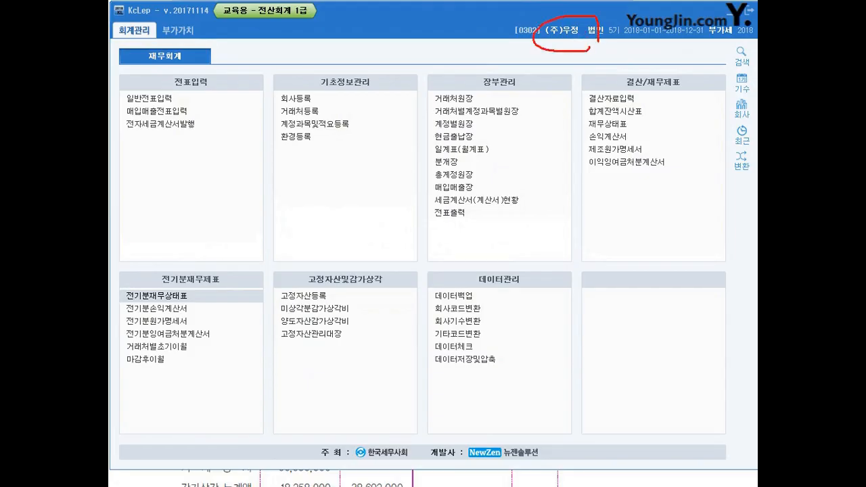
# Open 전기분재무상태표 and enter 현금 (code 0101) as the first asset with the amount 123,000,000
pyautogui.press('Escape')
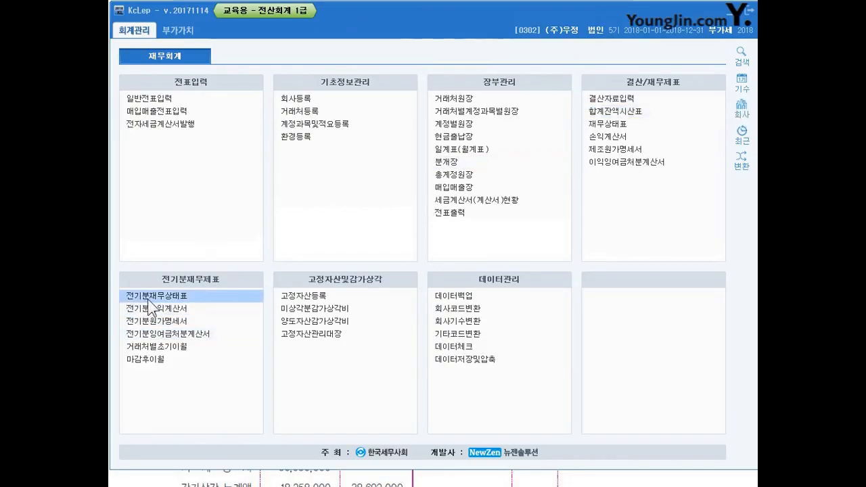
pyautogui.press('Return')
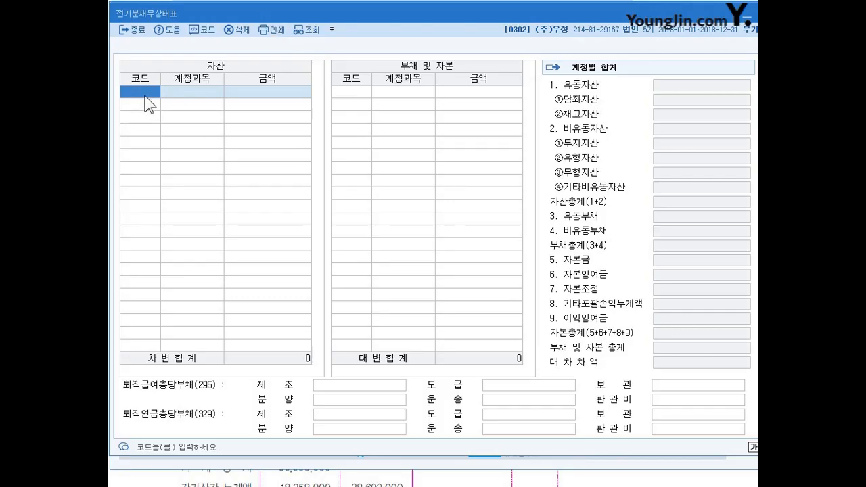
pyautogui.write('0101')
pyautogui.press('Return')
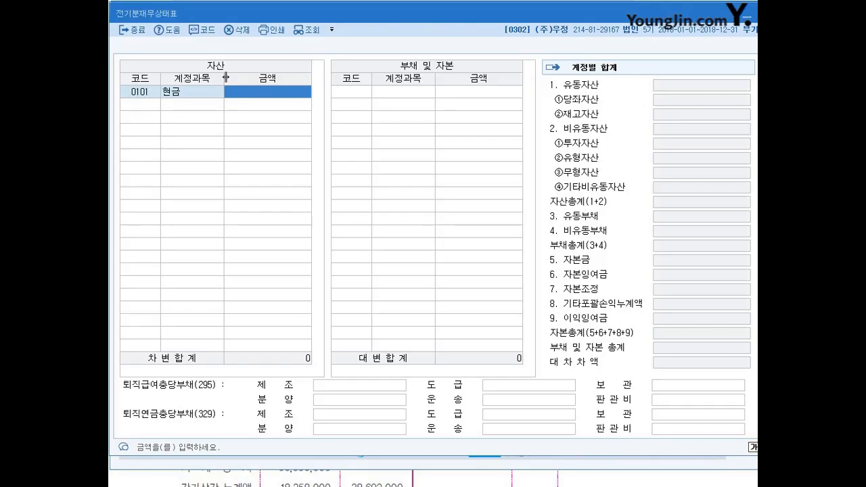
pyautogui.write('123')
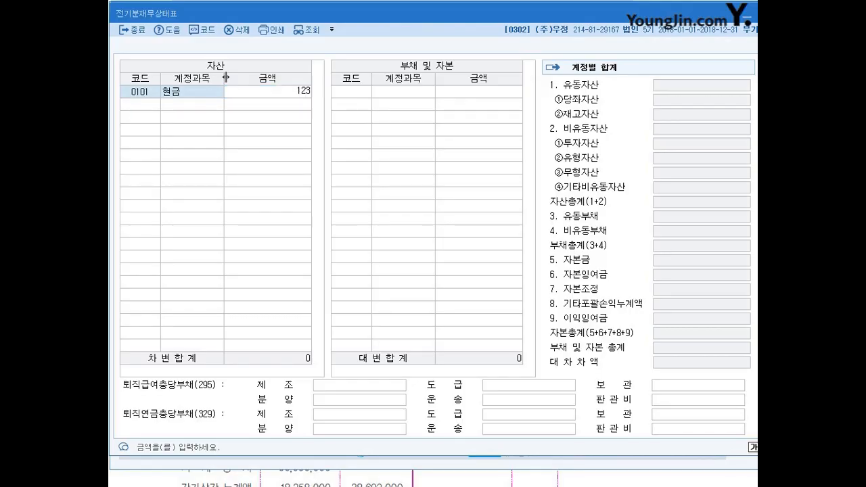
pyautogui.write(',000,000')
pyautogui.press('Return')
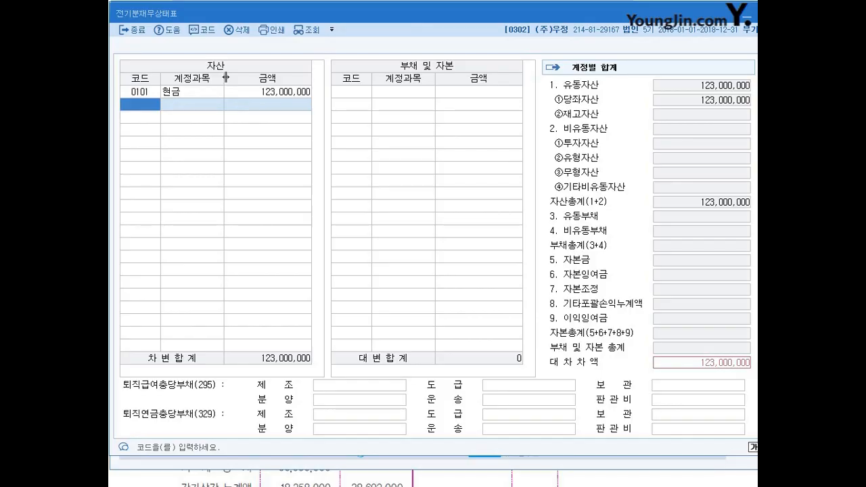
# Look up the account by 당좌 and add 당좌예금 (0102) to the assets with the amount 120,000,000
pyautogui.write('당')
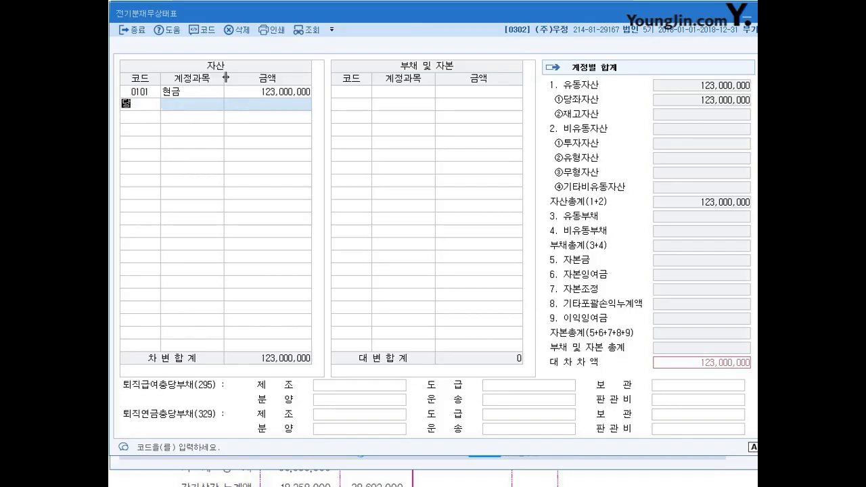
pyautogui.write('ㅈㅘ')
pyautogui.press('Return')
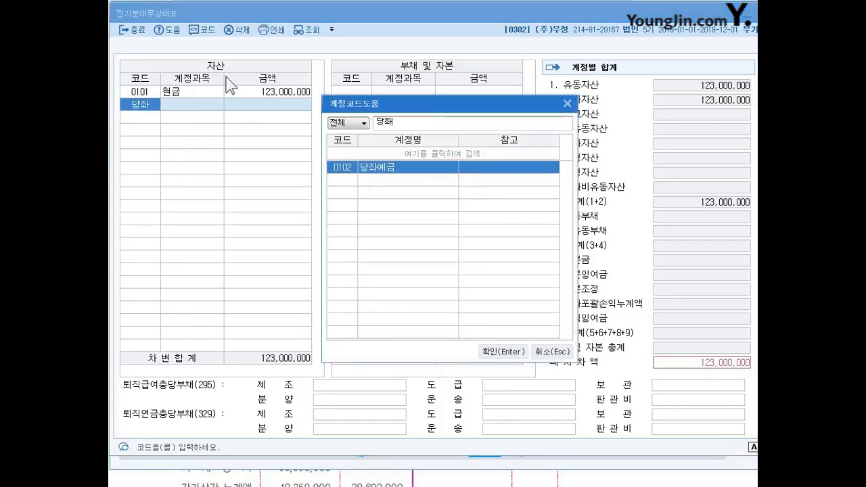
pyautogui.press('Return')
pyautogui.press('Left')
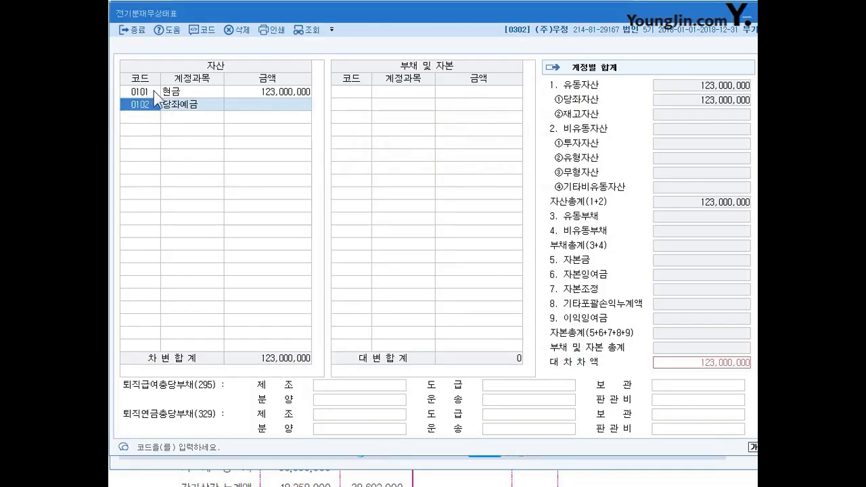
pyautogui.press('Return')
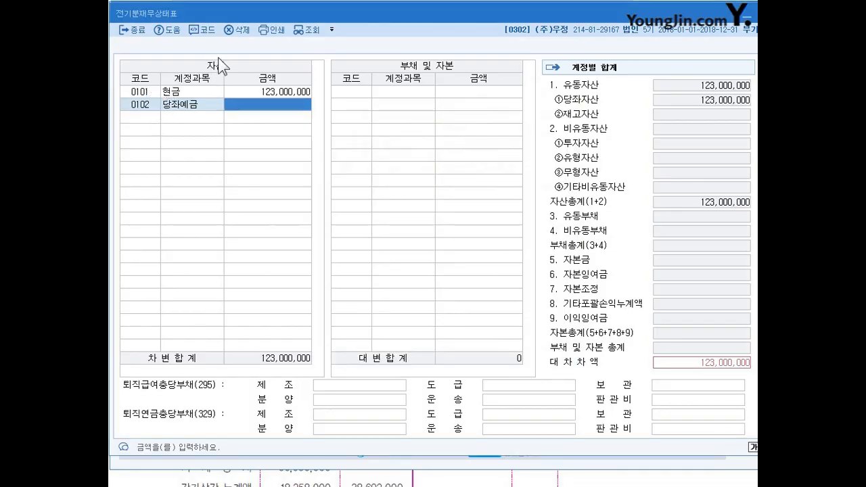
pyautogui.write('120000000')
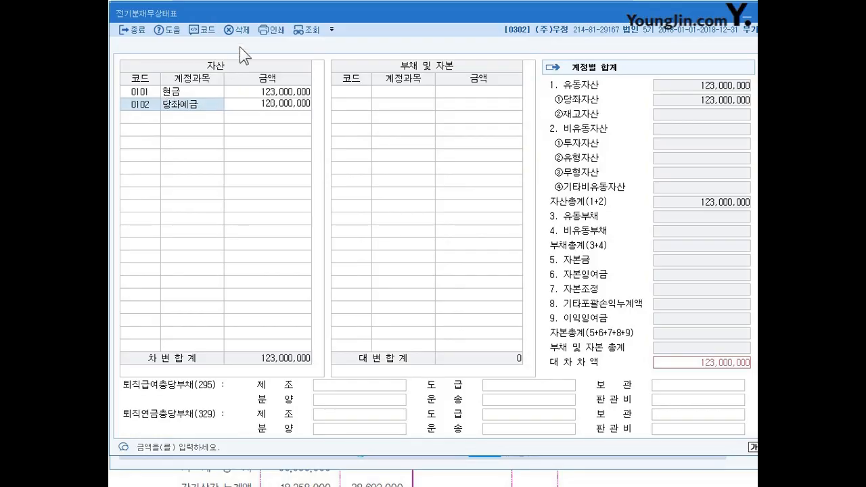
pyautogui.press('Return')
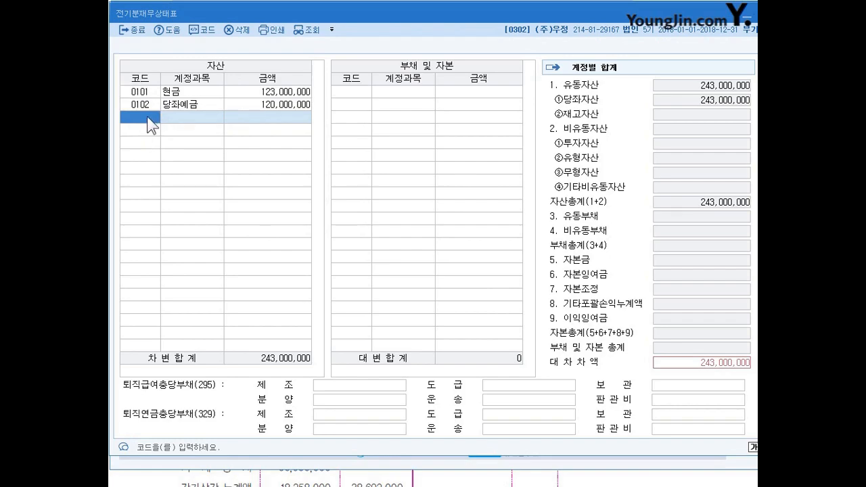
# Search the account code help for 보통 and add 보통예금 (0103) as the third asset account
pyautogui.press('F2')
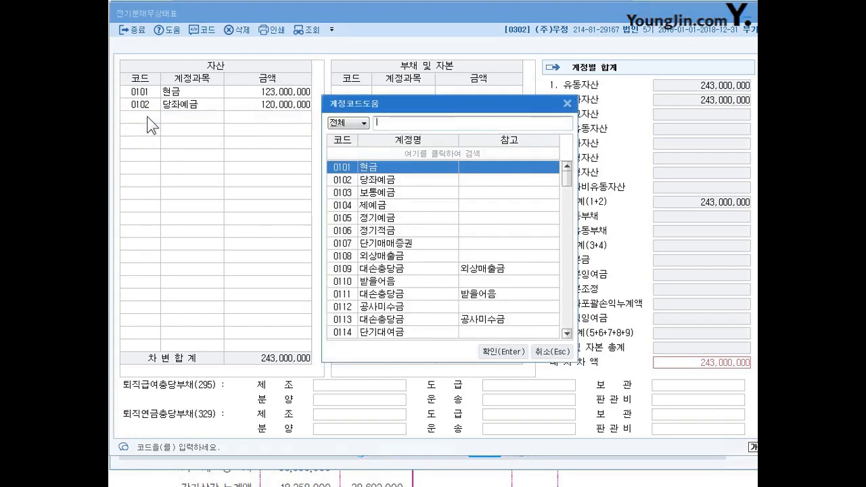
pyautogui.write('보토')
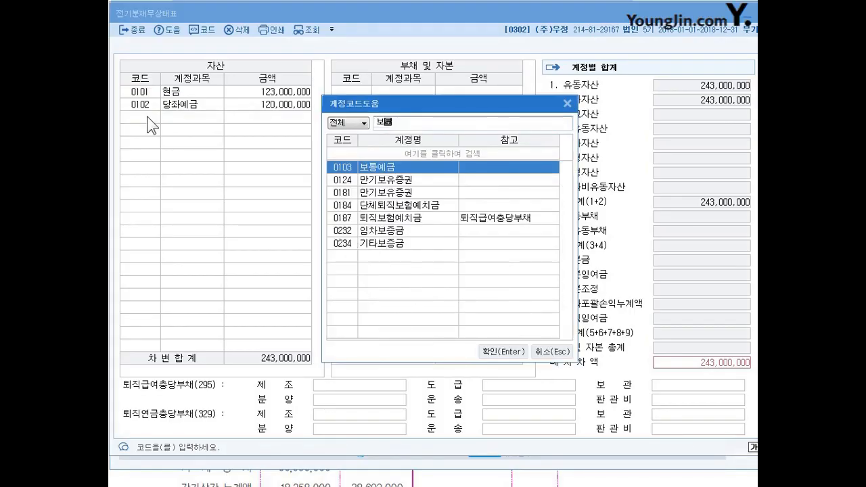
pyautogui.write('통')
pyautogui.press('Return')
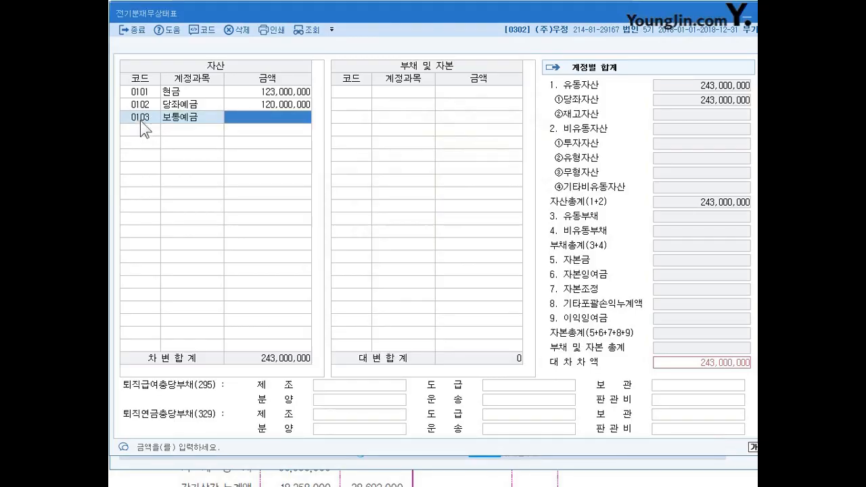
pyautogui.click(149, 120)
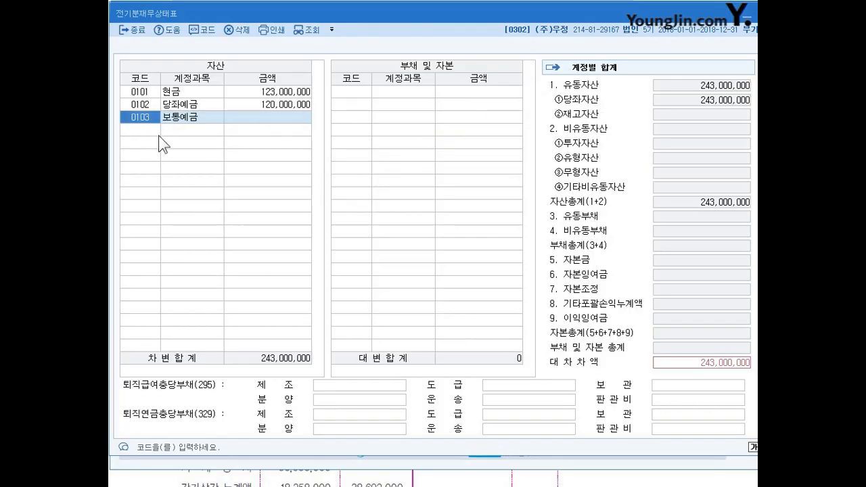
pyautogui.press('F2')
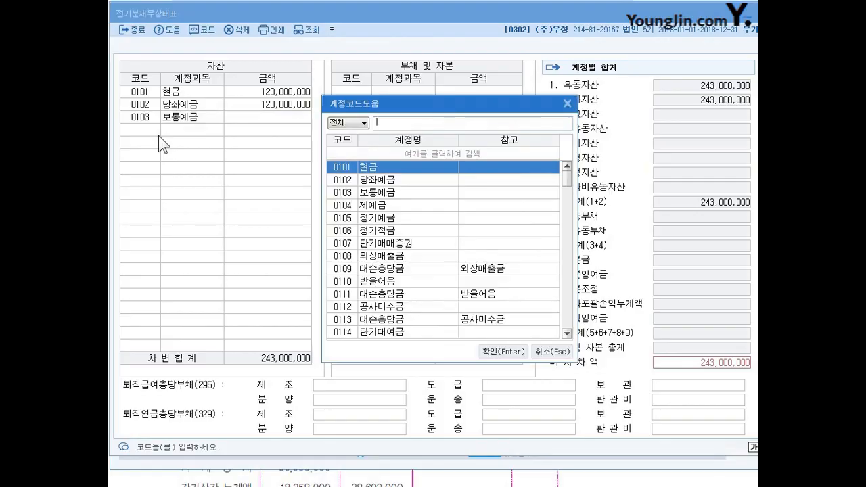
pyautogui.press('Escape')
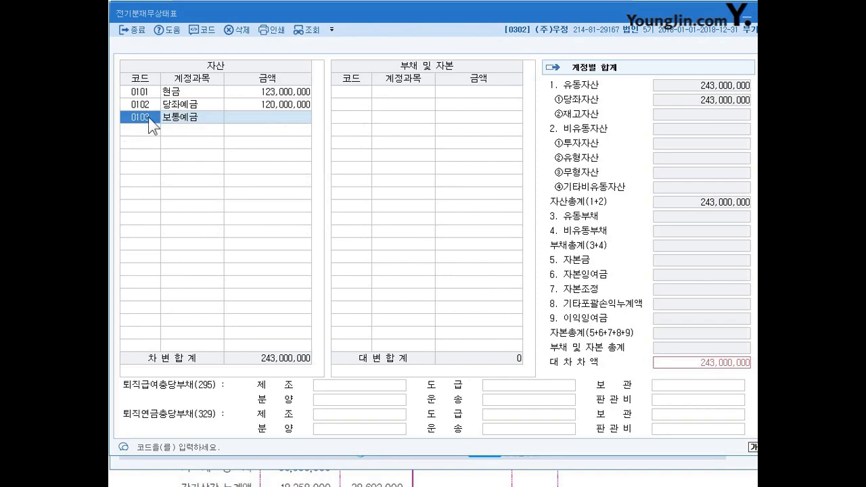
# Set the amount of 보통예금 in the assets table to 305,655,952
pyautogui.click(293, 127)
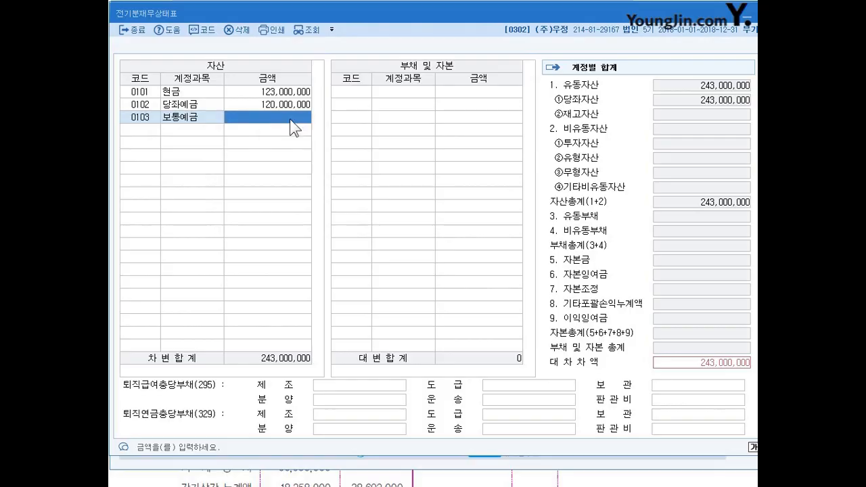
pyautogui.write('30')
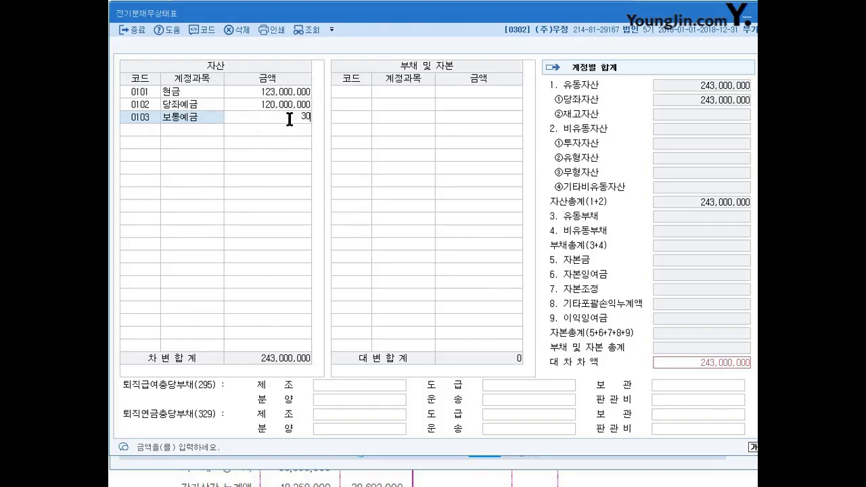
pyautogui.write('5555952')
pyautogui.press('Return')
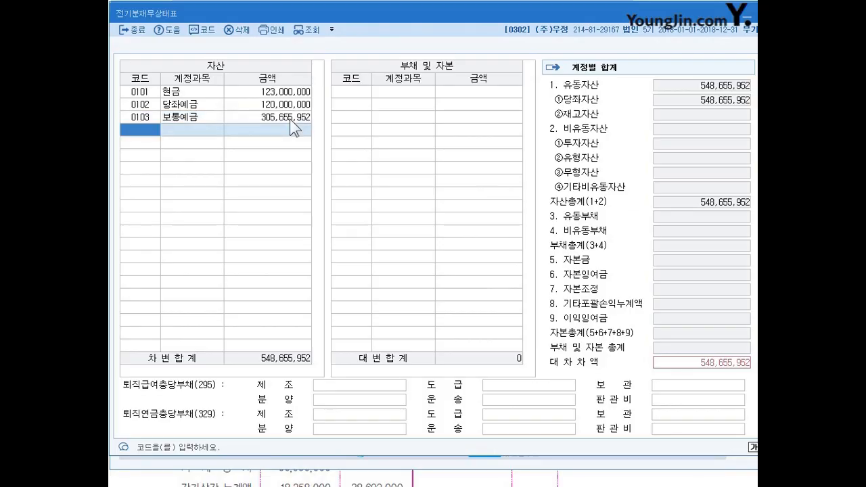
# Add 정기예금 (0105) to the assets with the amount 50,000,000
pyautogui.write('정ㄱㅣ')
pyautogui.press('Return')
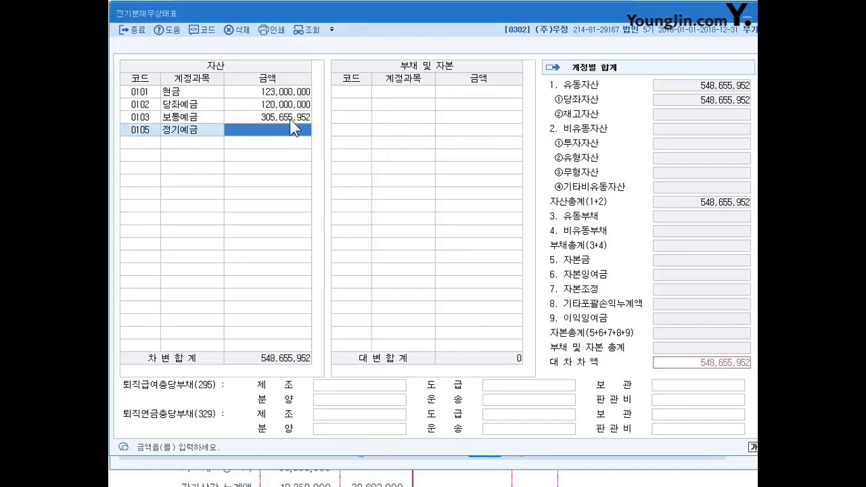
pyautogui.write('50000000')
pyautogui.press('Return')
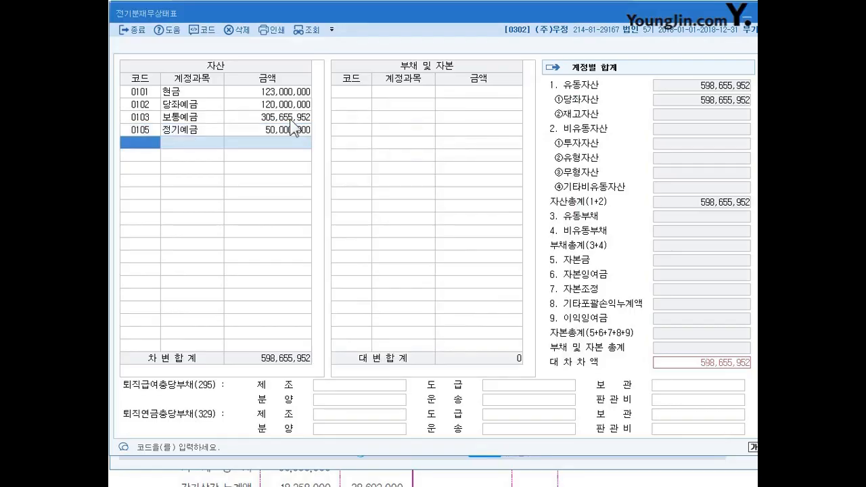
# Add 정기적금 (code 106) to the assets with the amount 1,590,005
pyautogui.write('106')
pyautogui.press('Return')
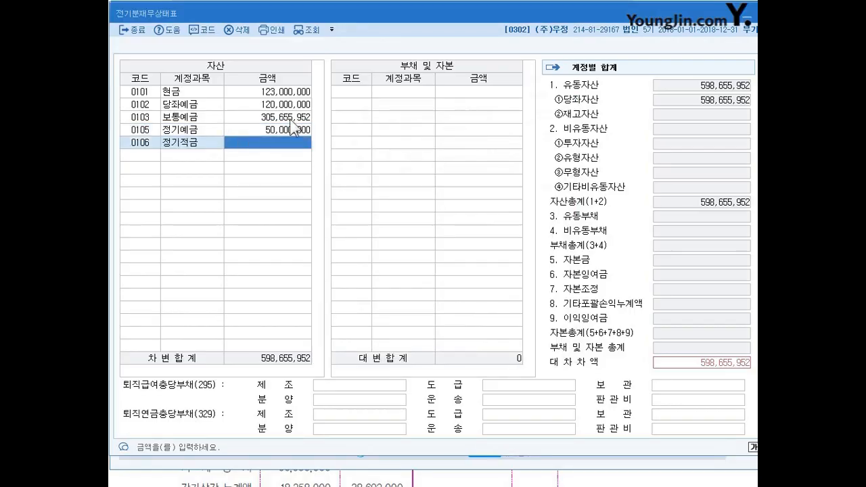
pyautogui.write('1,590,')
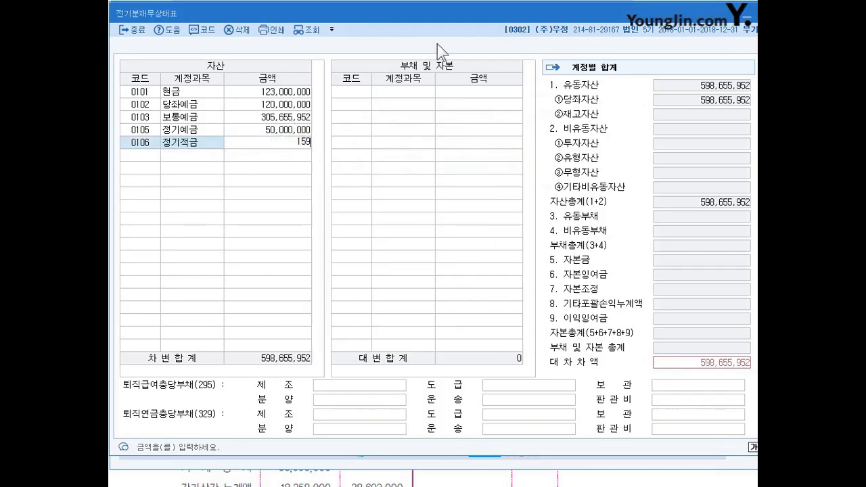
pyautogui.write('005')
pyautogui.press('Return')
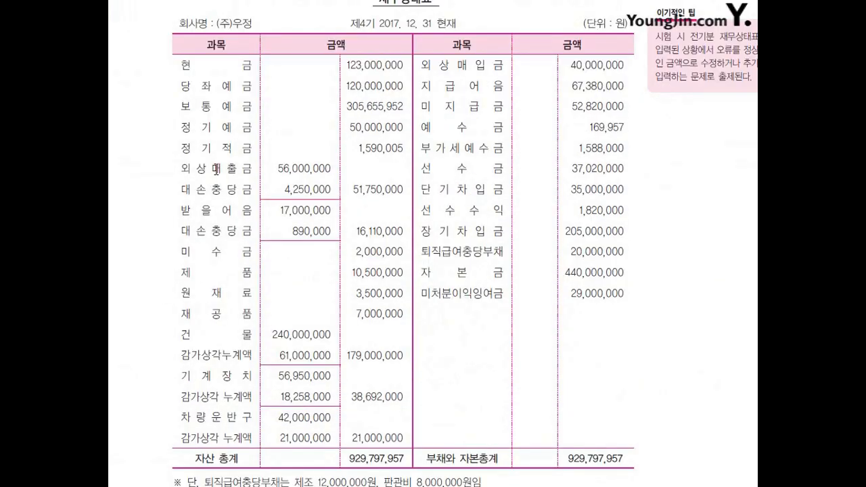
# Add 외상매출금 (0108) to the assets with the amount 56,000,000
pyautogui.scroll(-1, 215, 169)
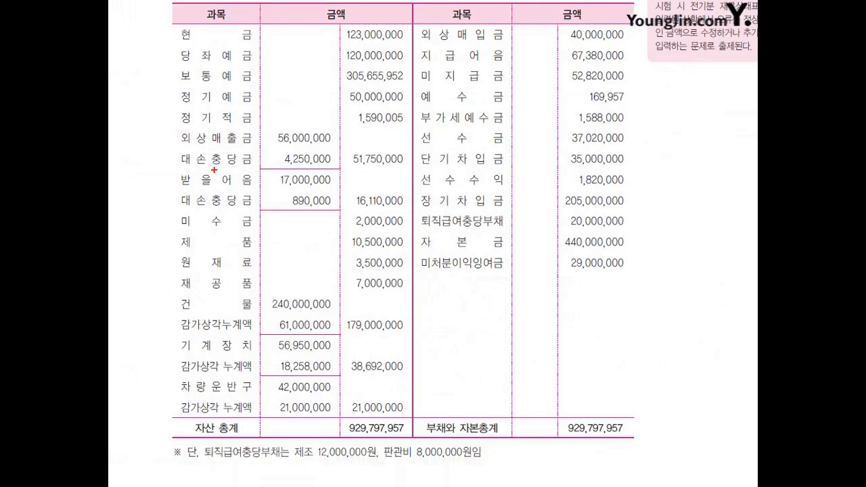
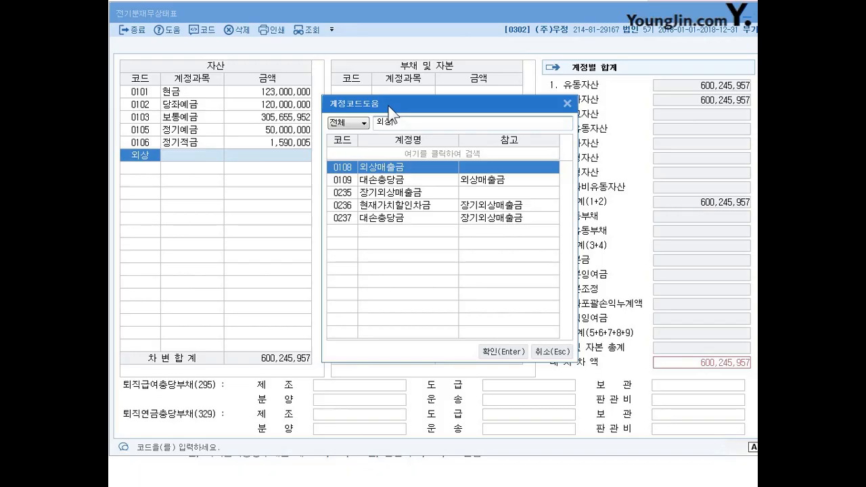
pyautogui.press('Return')
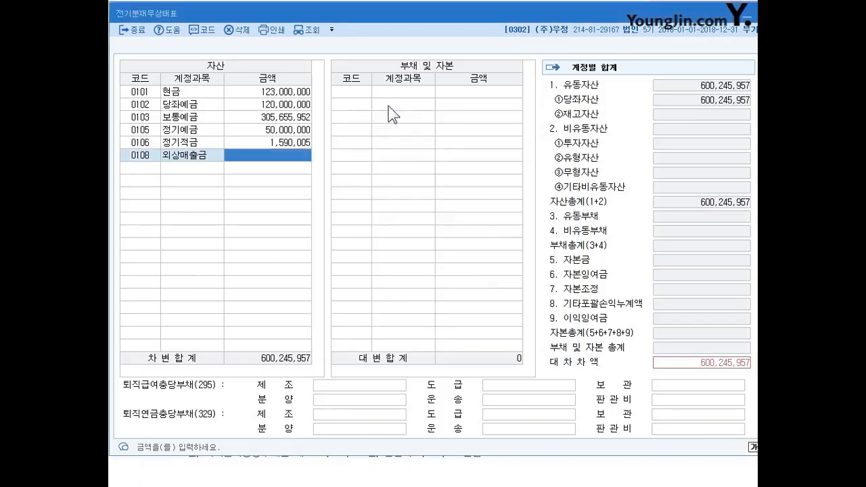
pyautogui.write('56000000')
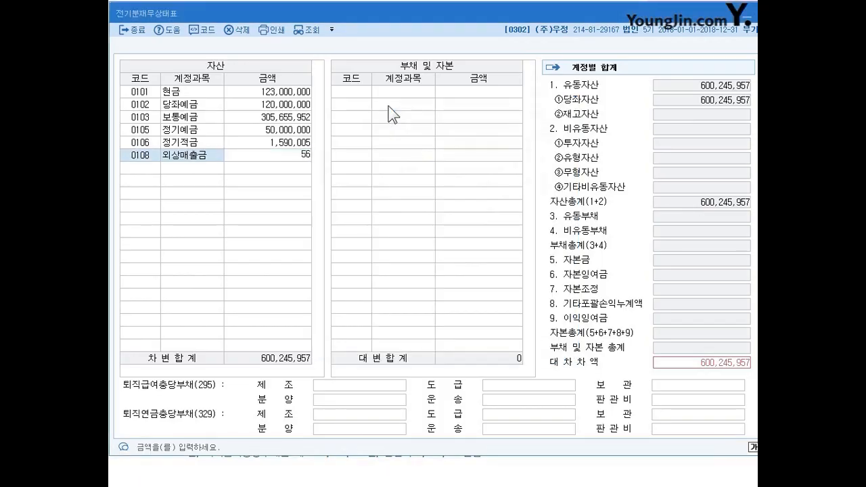
pyautogui.press('Return')
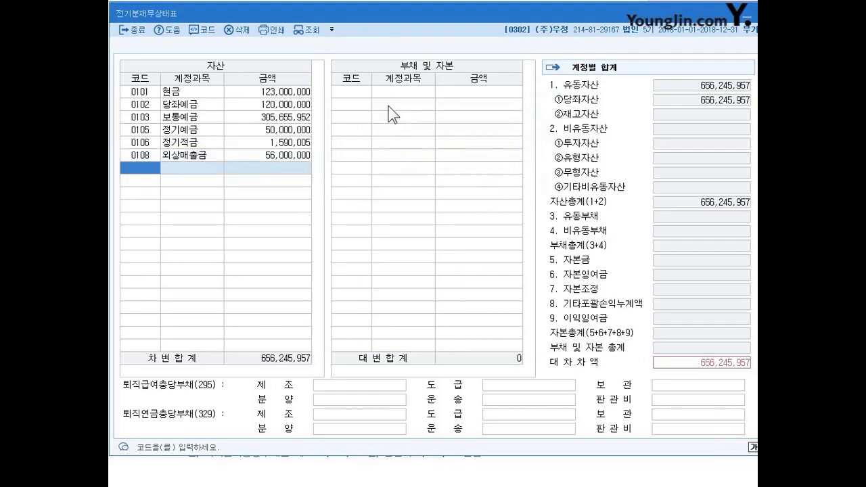
# Search the account codes for 대손 and add the 대손충당금 of 외상매출금 (0109) with the amount 4,250,000
pyautogui.write('대손')
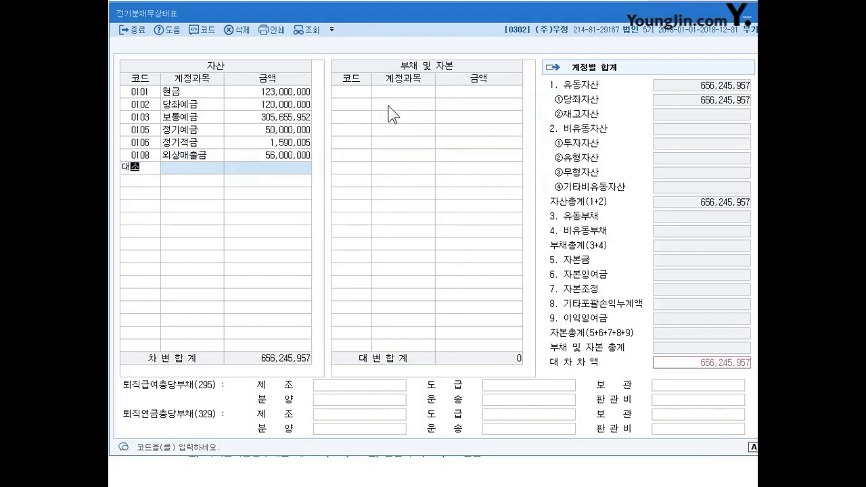
pyautogui.press('Return')
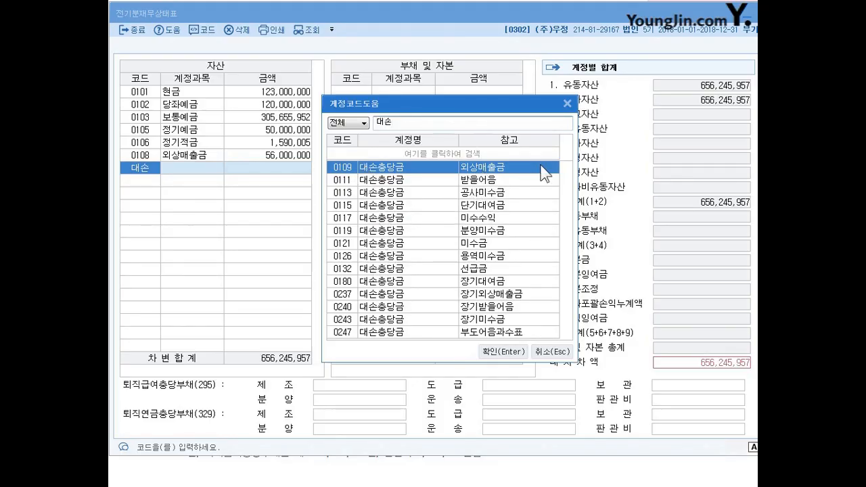
pyautogui.click(502, 352)
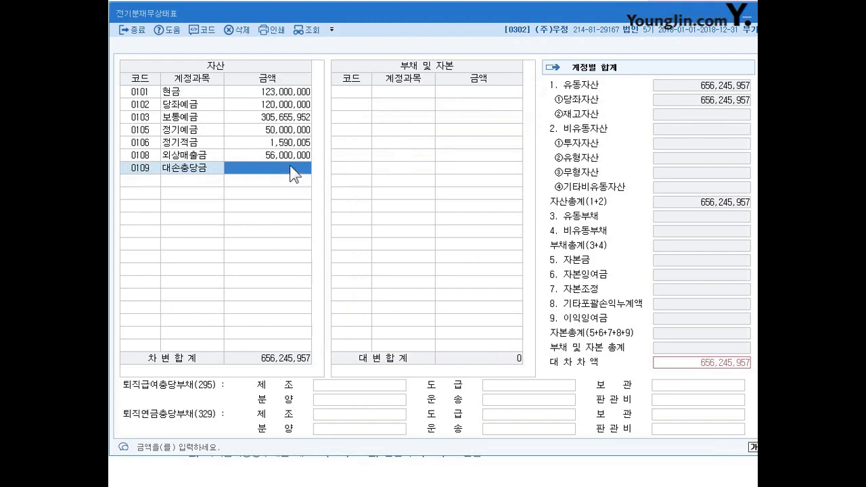
pyautogui.write('4250000')
pyautogui.press('Return')
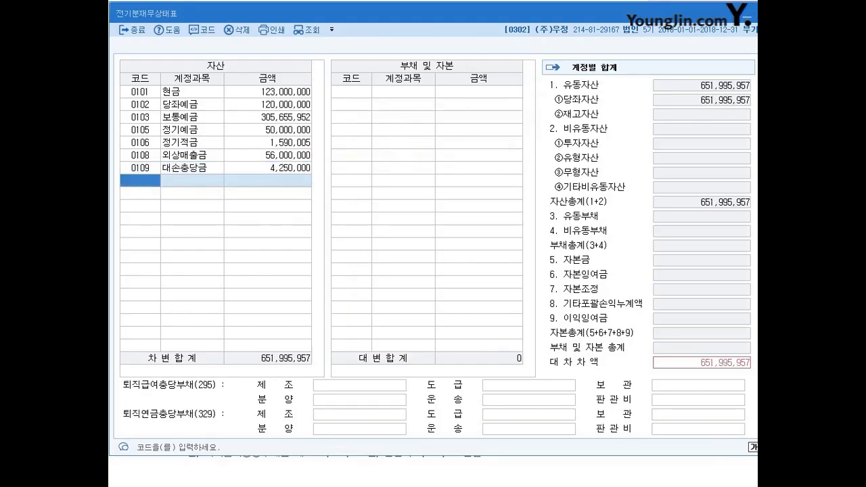
# Add 받을어음 (0110) to the assets with the amount 17,000,000
pyautogui.write('0110')
pyautogui.press('Return')
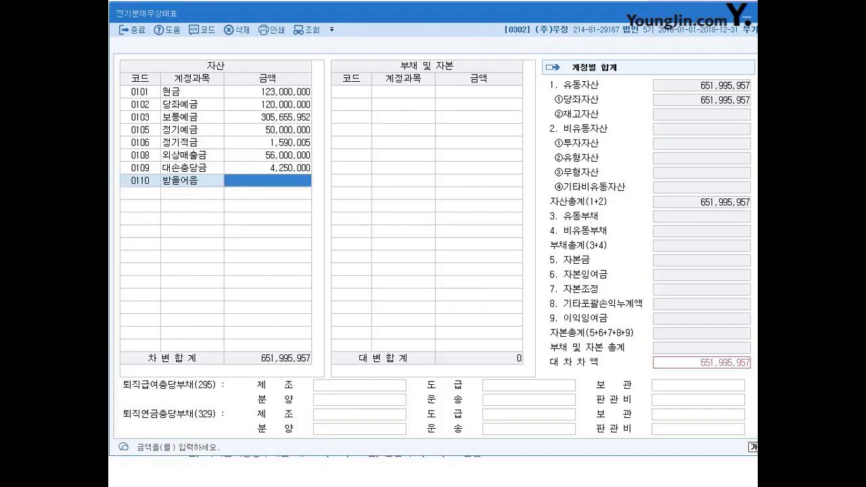
pyautogui.write('17000000')
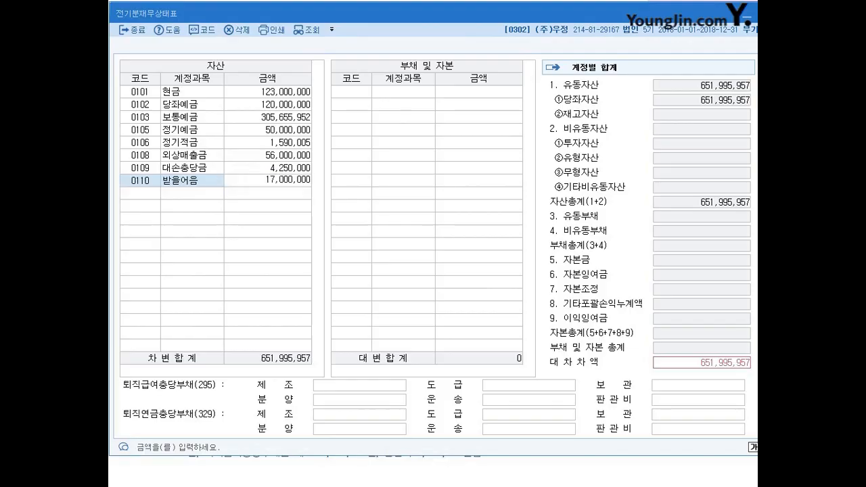
pyautogui.press('Return')
# Add the 대손충당금 of 받을어음 (0111) to the assets with the amount 890,000
pyautogui.write('0111')
pyautogui.press('Return')
pyautogui.write('1')
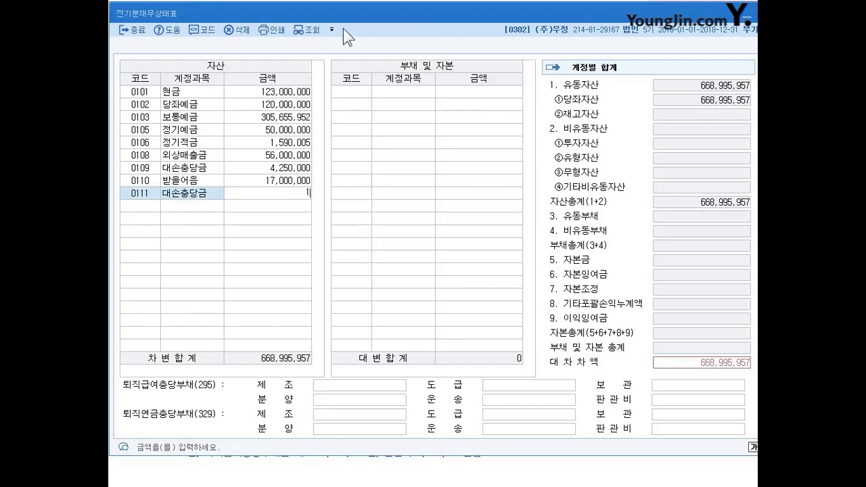
pyautogui.click(148, 193)
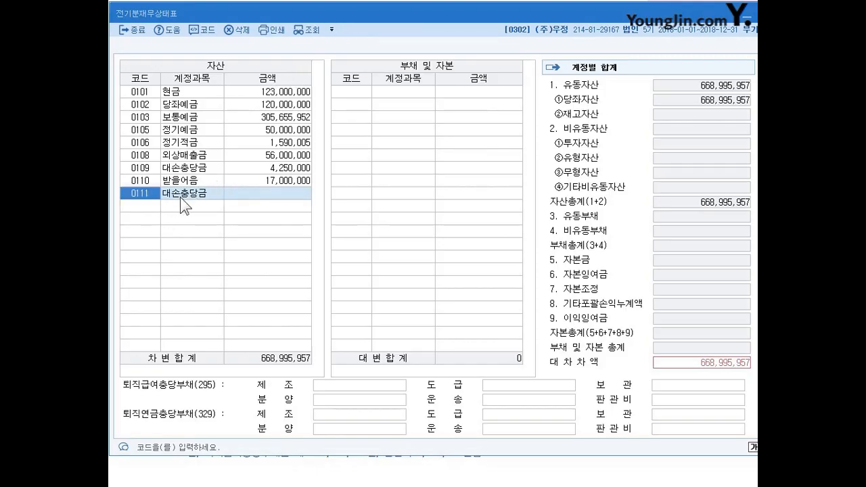
pyautogui.click(273, 195)
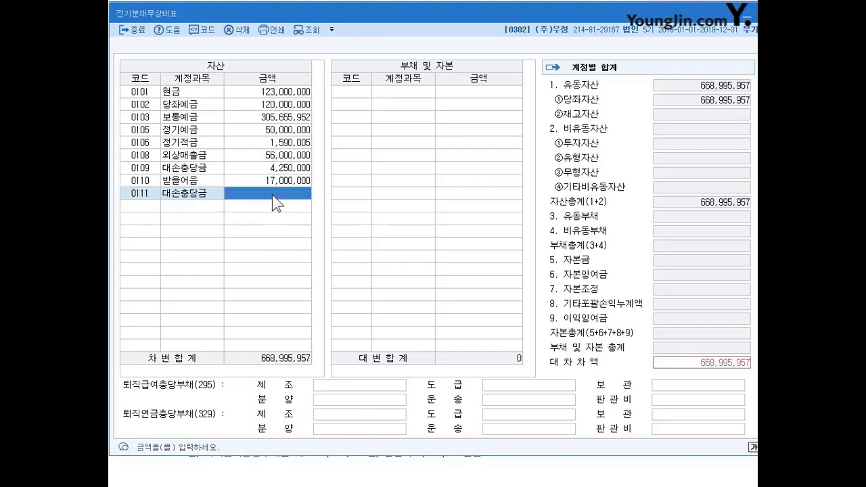
pyautogui.write('890000')
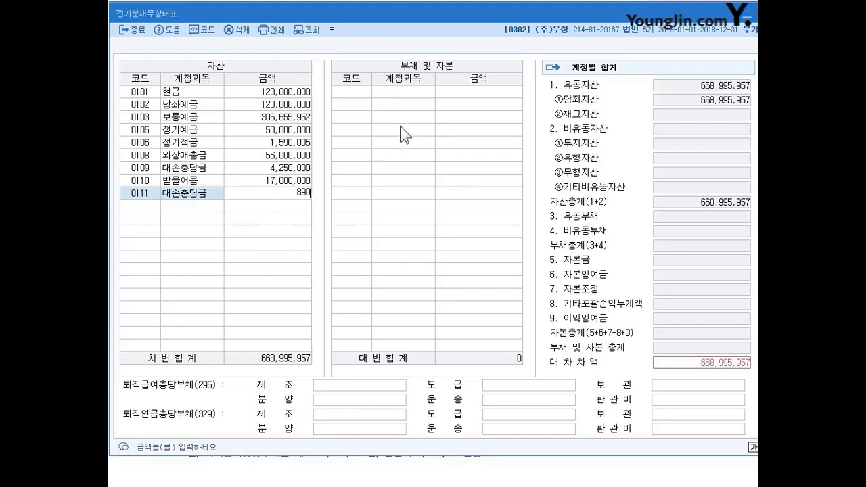
pyautogui.press('Return')
# Add 미수금 (0120) to the assets with the amount 2,000,000
pyautogui.write('0120')
pyautogui.press('Return')
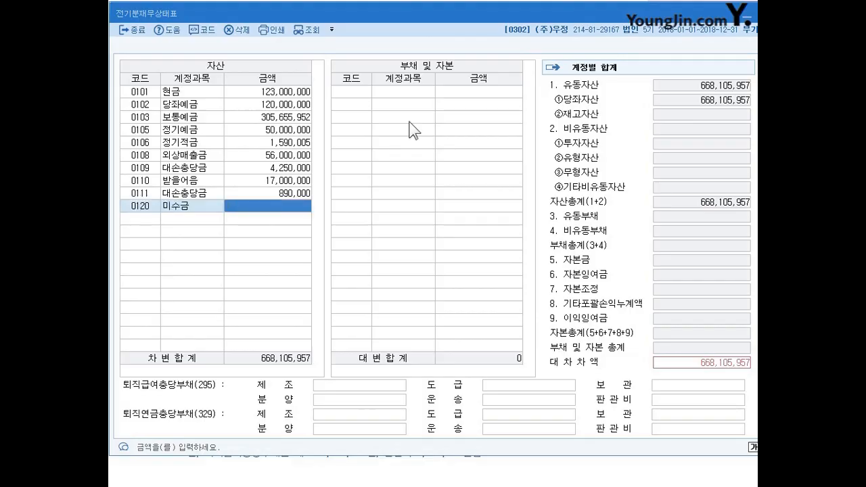
pyautogui.write('2000000')
pyautogui.press('Return')
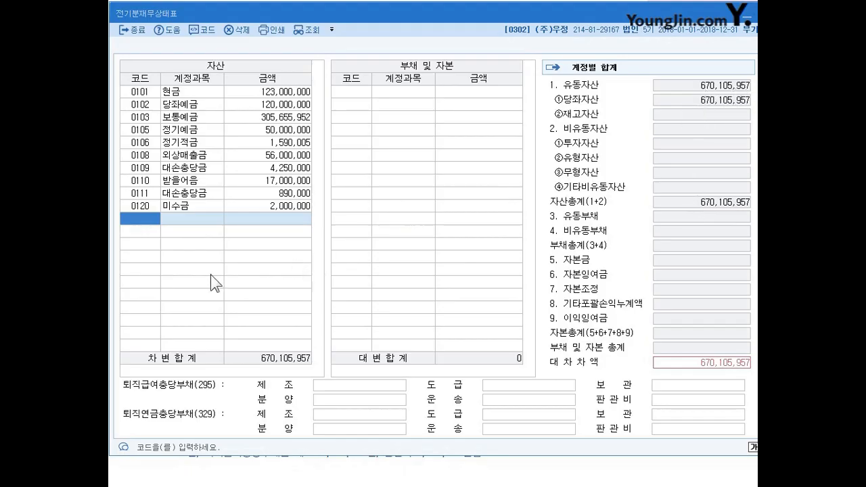
# Look up 제품 by name and add it (0150) to the assets with the amount 10,500,000
pyautogui.write('제푸')
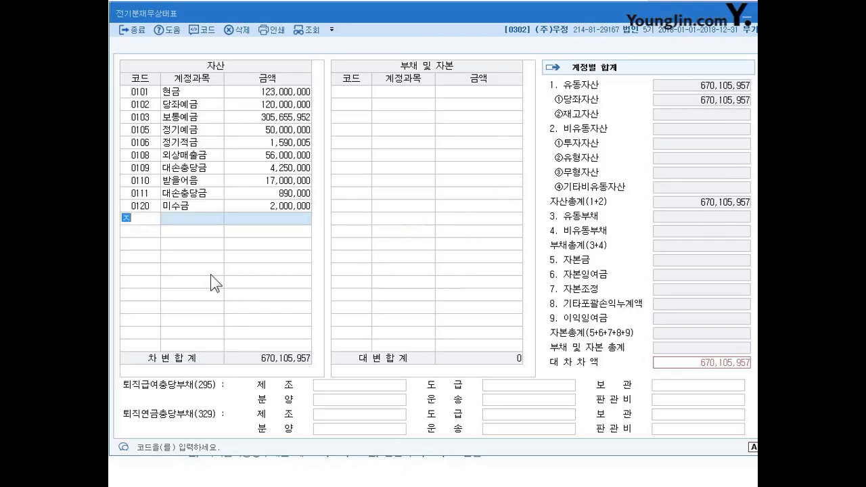
pyautogui.write('ㅁ')
pyautogui.press('Return')
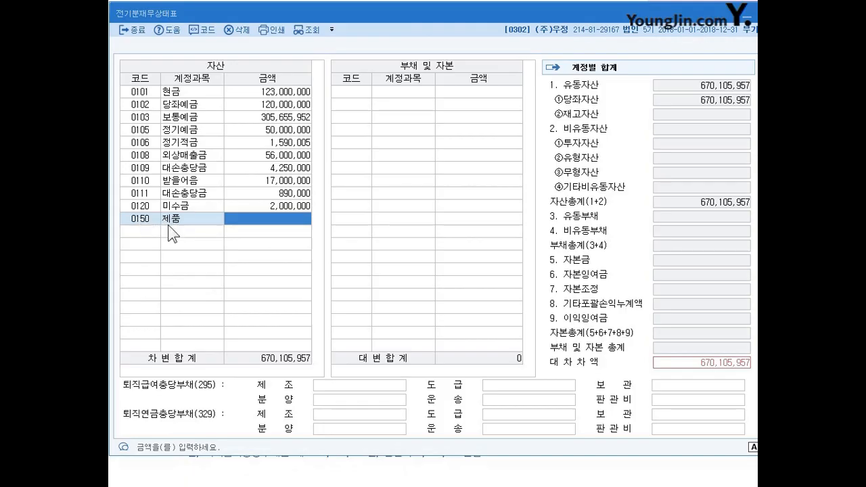
pyautogui.write('10500000')
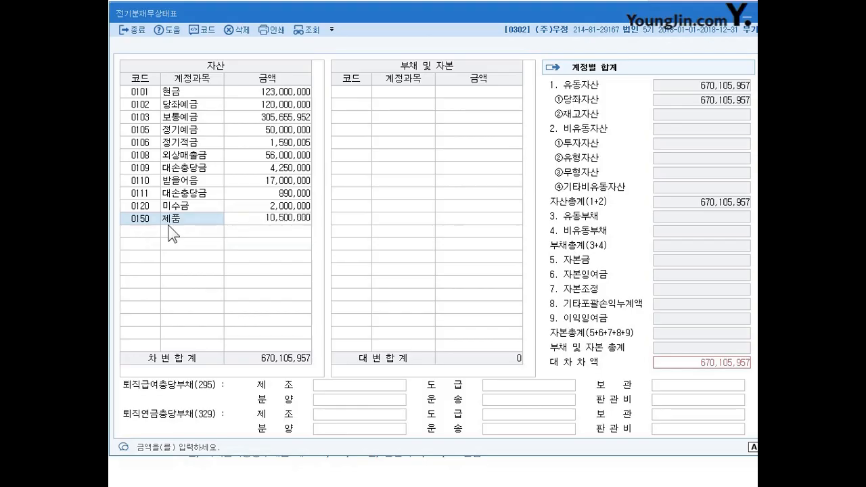
pyautogui.press('Return')
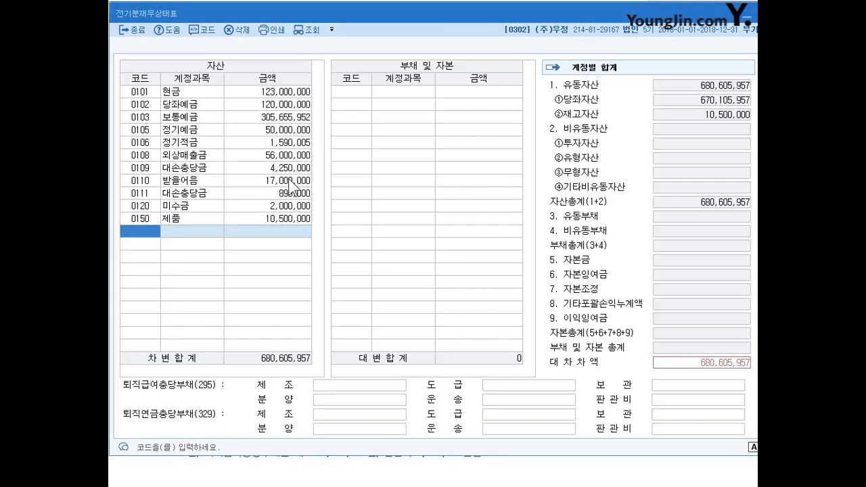
# Add 원재료 (code 153) to the assets with the amount 3,500,000
pyautogui.write('153')
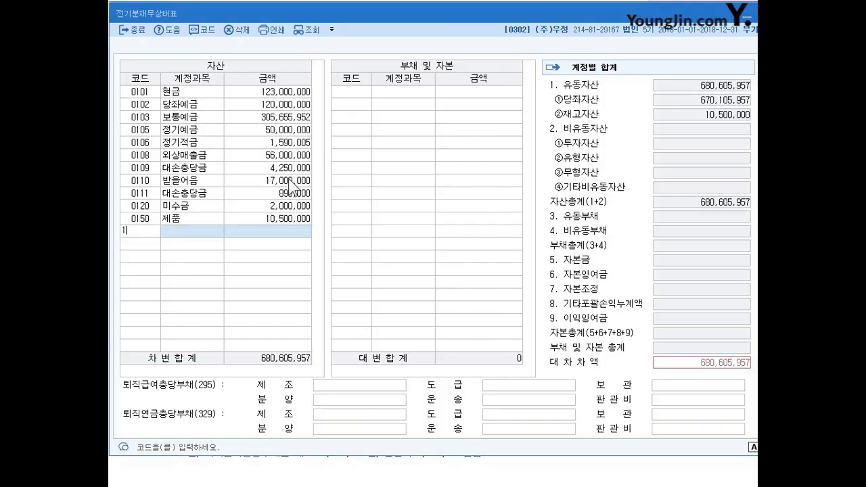
pyautogui.press('Return')
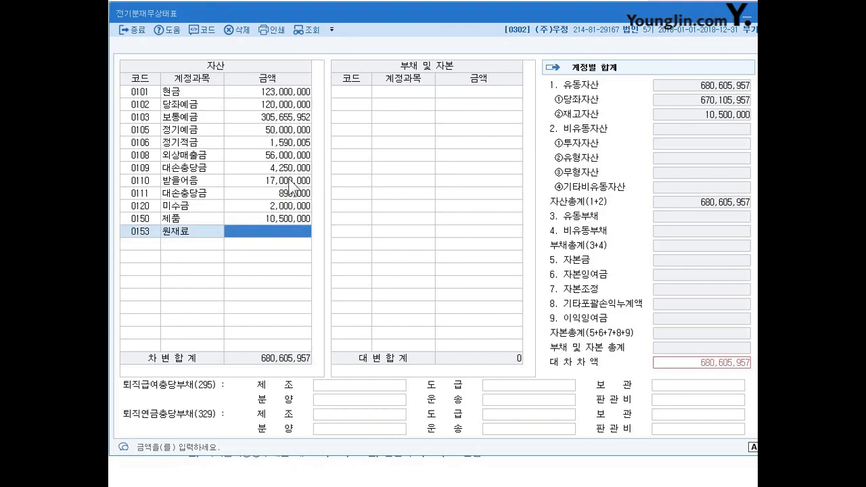
pyautogui.write('3500000')
pyautogui.press('Return')
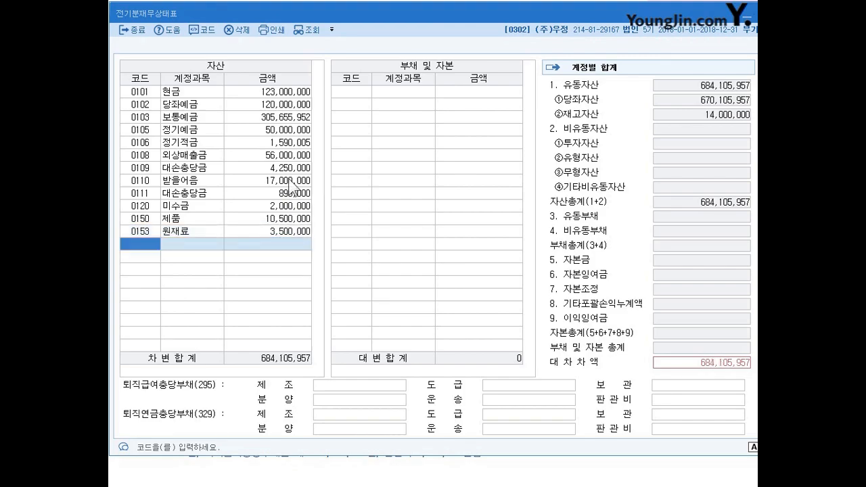
# Search the account codes for 재공 and add 재공품 (0169) to the assets with the amount 7,000,000
pyautogui.write('재공')
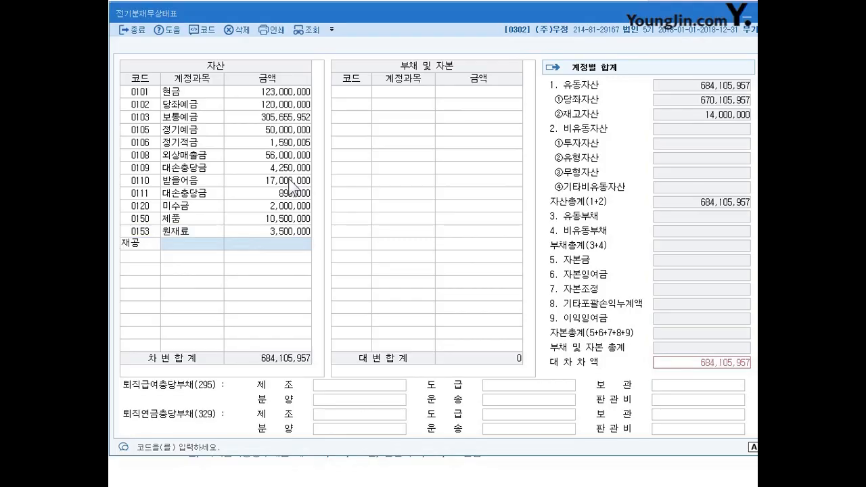
pyautogui.press('Return')
pyautogui.press('Return')
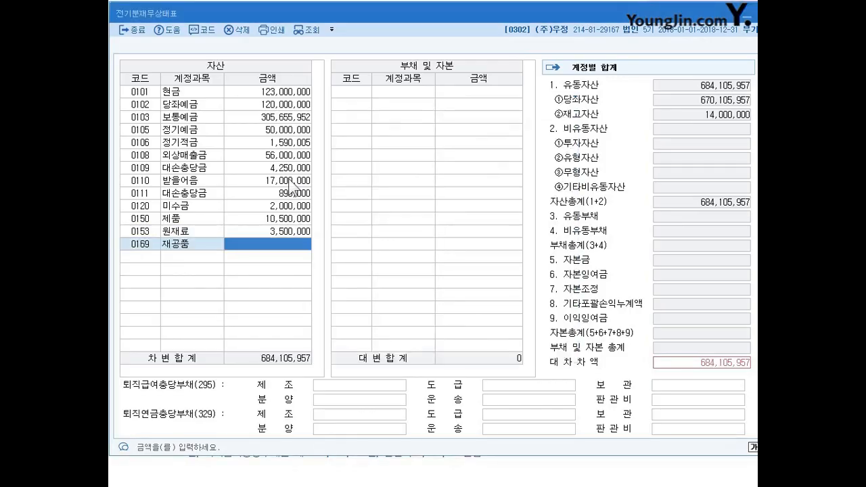
pyautogui.write('7000000')
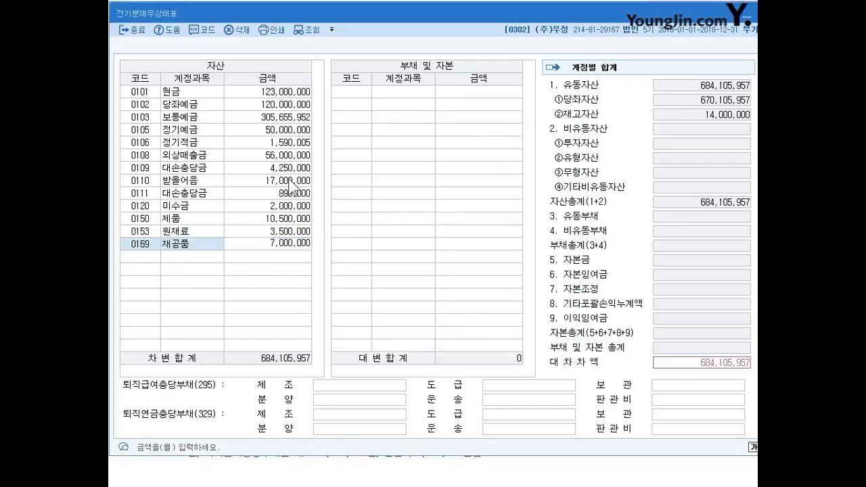
pyautogui.press('Return')
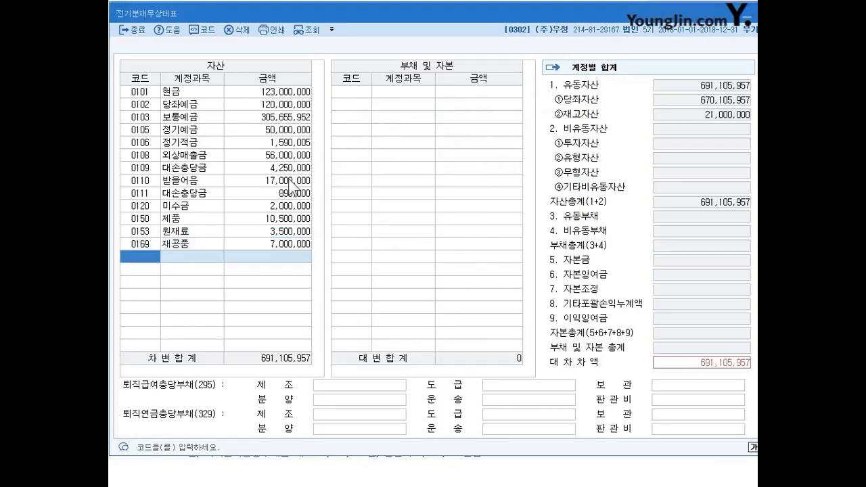
# Look up 건물 by name and add it (0202) to the assets with the amount 240,000,000
pyautogui.write('건물')
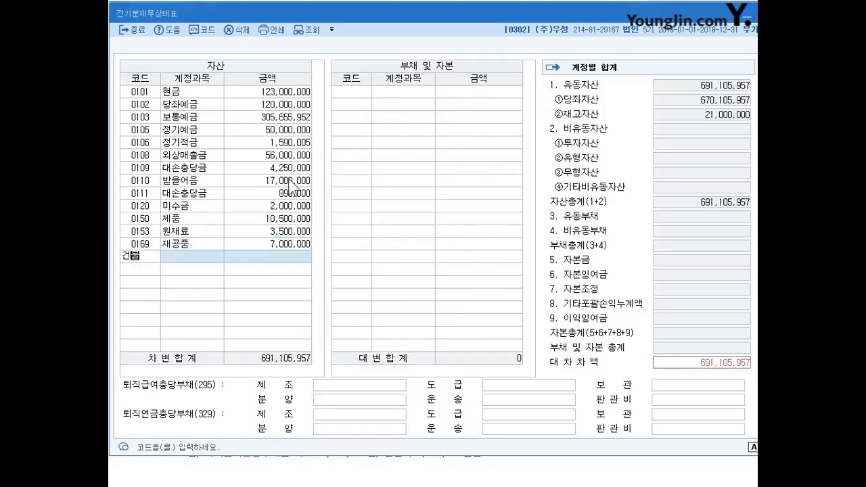
pyautogui.press('Return')
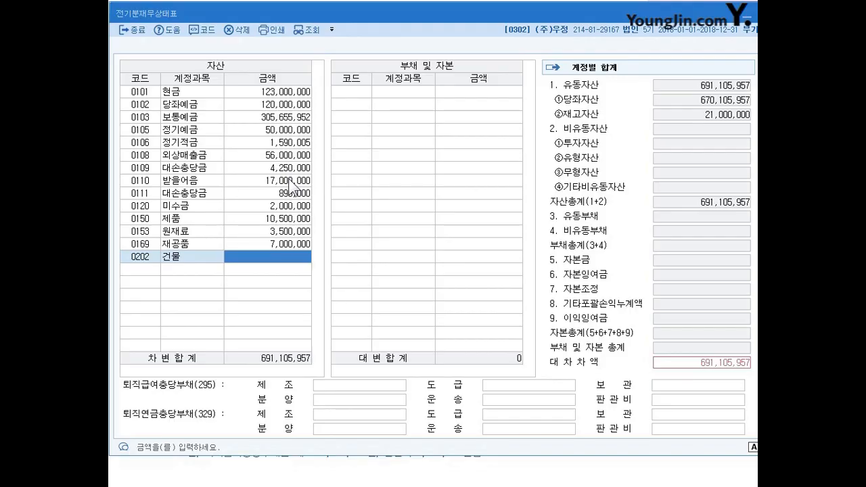
pyautogui.write('240000000')
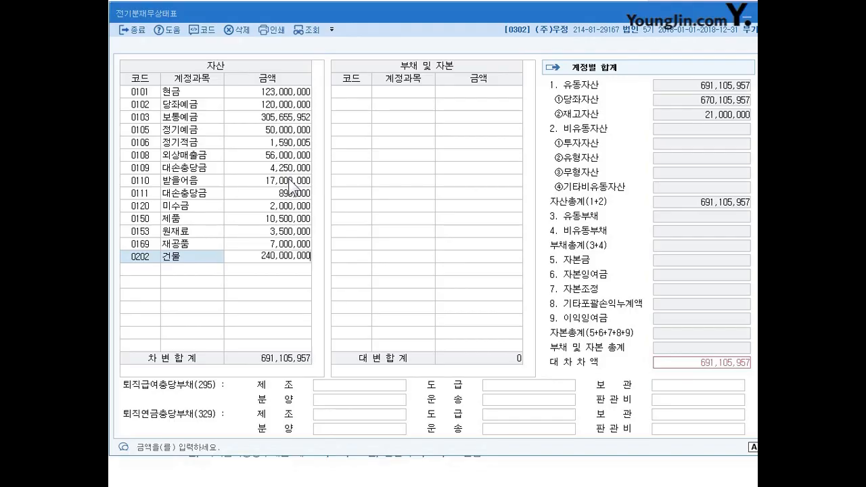
pyautogui.press('Return')
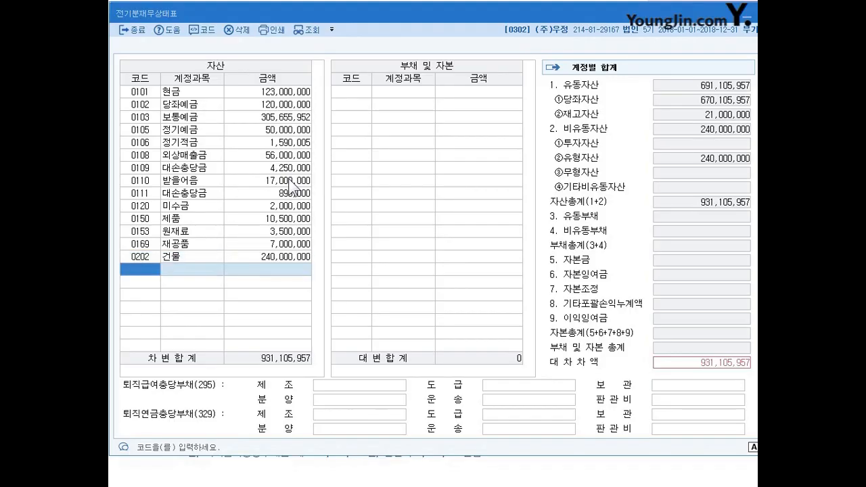
# Search the account codes for 감가 and add the 건물 감가상각누계액 (0203) to the assets with the amount 61,000,000
pyautogui.write('가ㅁ가')
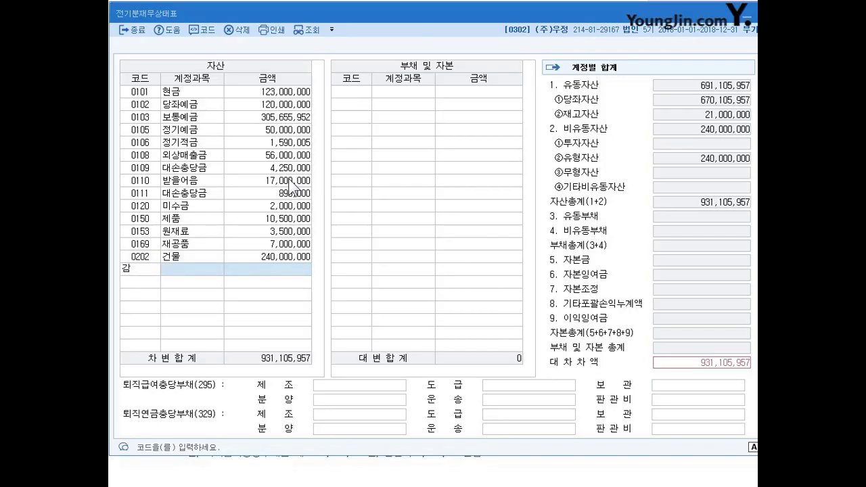
pyautogui.press('Return')
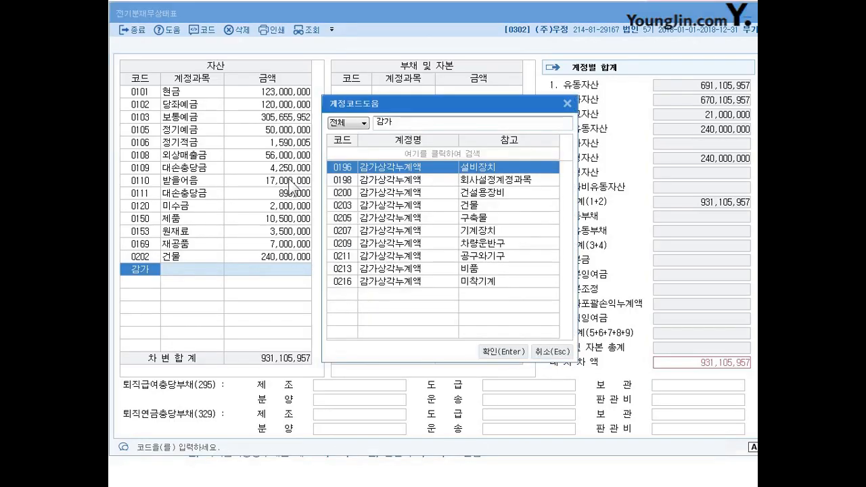
pyautogui.press('Down')
pyautogui.press('Down')
pyautogui.press('Down')
pyautogui.press('Up')
pyautogui.press('Up')
pyautogui.press('Up')
pyautogui.press('Down')
pyautogui.press('Down')
pyautogui.press('Down')
pyautogui.press('Down')
pyautogui.press('Down')
pyautogui.press('Up')
pyautogui.press('Up')
pyautogui.press('Up')
pyautogui.press('Up')
pyautogui.press('Up')
pyautogui.press('Down')
pyautogui.press('Down')
pyautogui.press('Down')
pyautogui.press('Up')
pyautogui.press('Up')
pyautogui.press('Up')
pyautogui.press('Down')
pyautogui.press('Down')
pyautogui.press('Down')
pyautogui.press('Down')
pyautogui.press('Down')
pyautogui.press('Down')
pyautogui.press('Up')
pyautogui.press('Up')
pyautogui.press('Up')
pyautogui.press('Up')
pyautogui.press('Up')
pyautogui.press('Up')
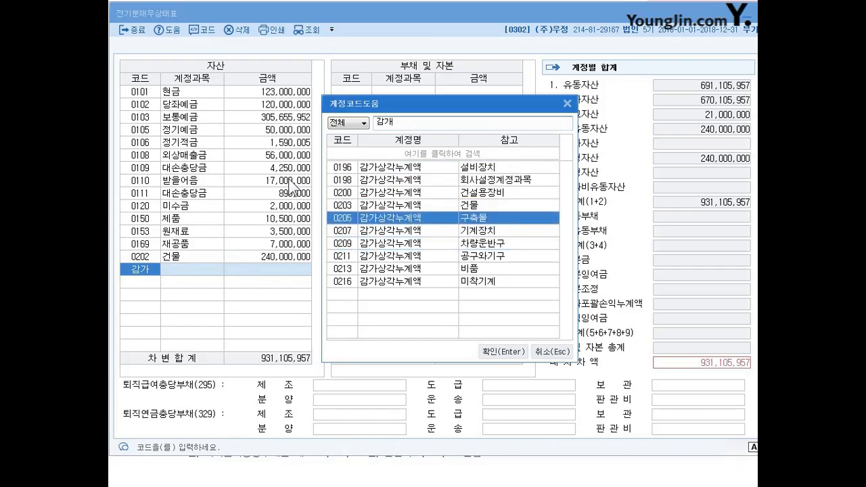
pyautogui.press('Down')
pyautogui.press('Down')
pyautogui.press('Down')
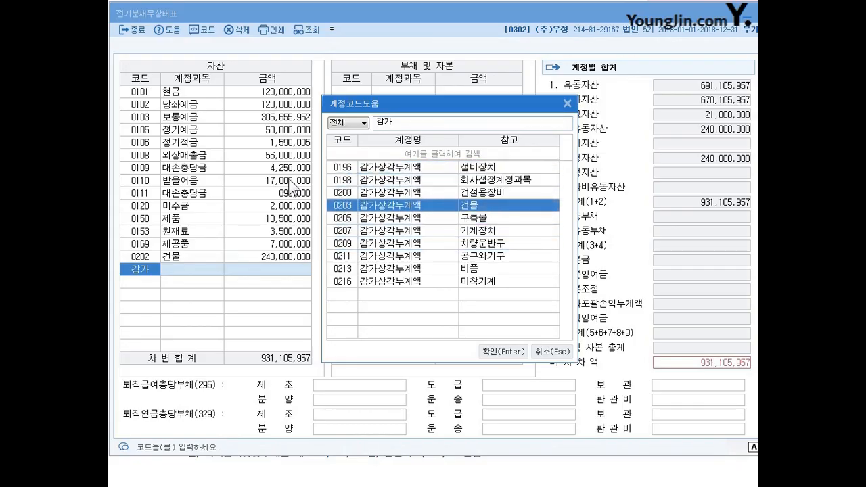
pyautogui.doubleClick(338, 205)
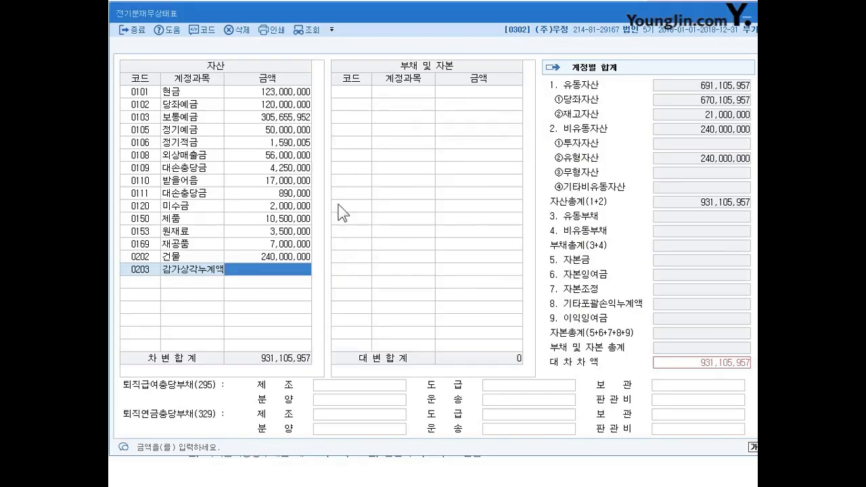
pyautogui.write('61000000')
pyautogui.press('Return')
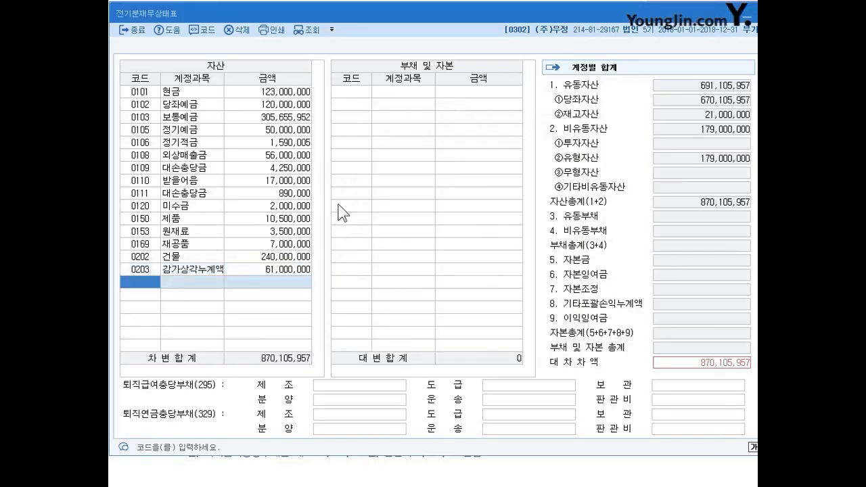
# Add 기계장치 (code 0206) to the assets with the amount 56,950,000
pyautogui.write('0206')
pyautogui.press('Return')
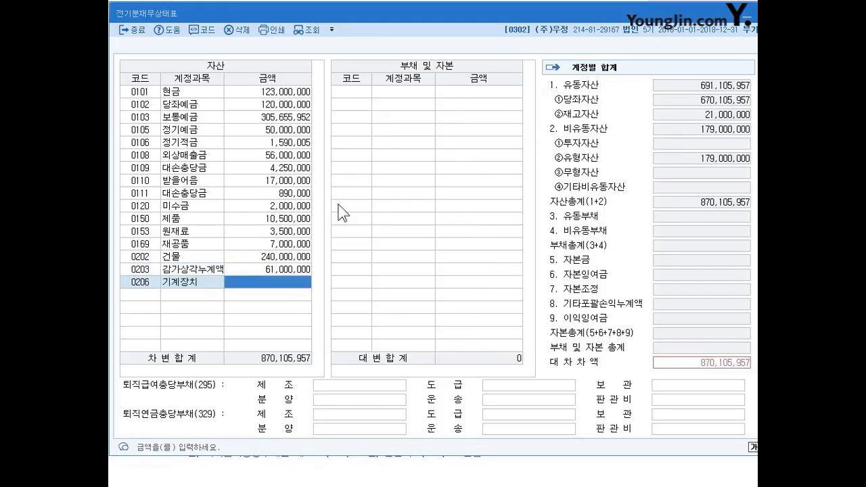
pyautogui.write('56,95')
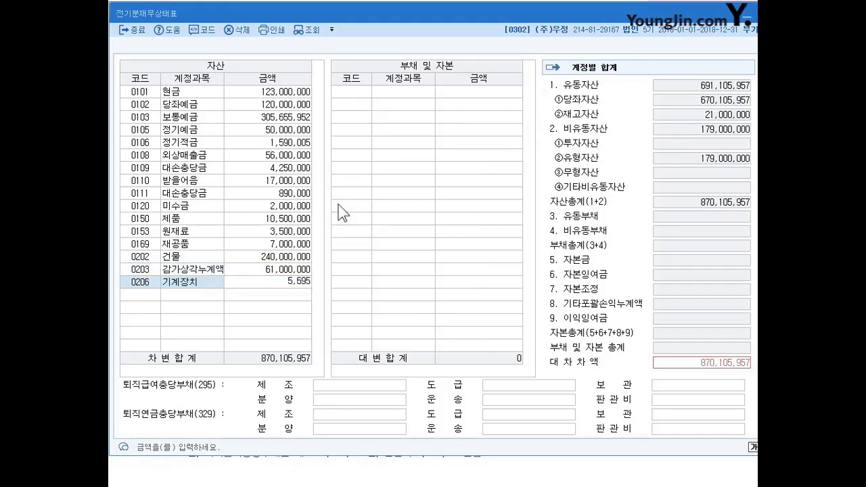
pyautogui.write('0,000')
pyautogui.press('Return')
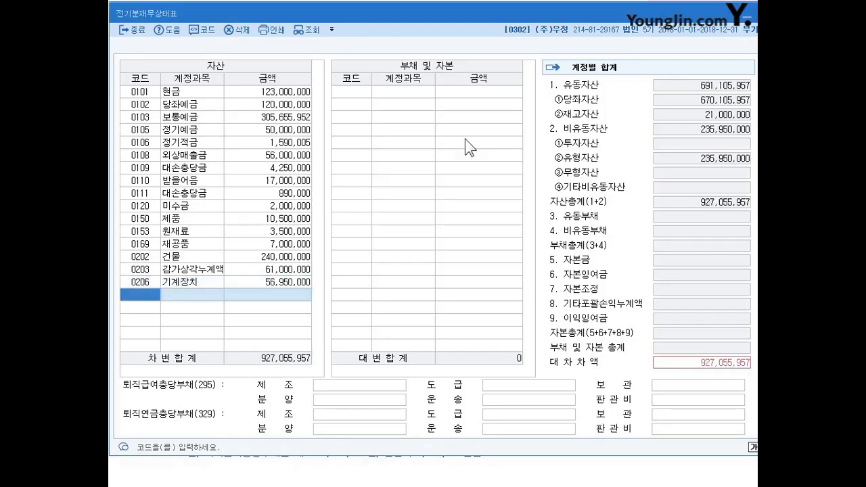
# Add the 기계장치 감가상각누계액 (code 0207) to the assets with the amount 18,258,000
pyautogui.write('0207')
pyautogui.press('Return')
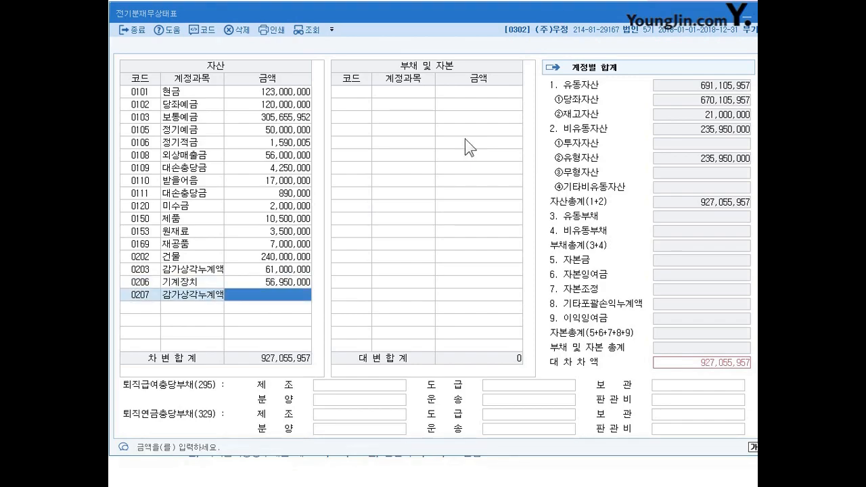
pyautogui.write('18,258,000')
pyautogui.press('Return')
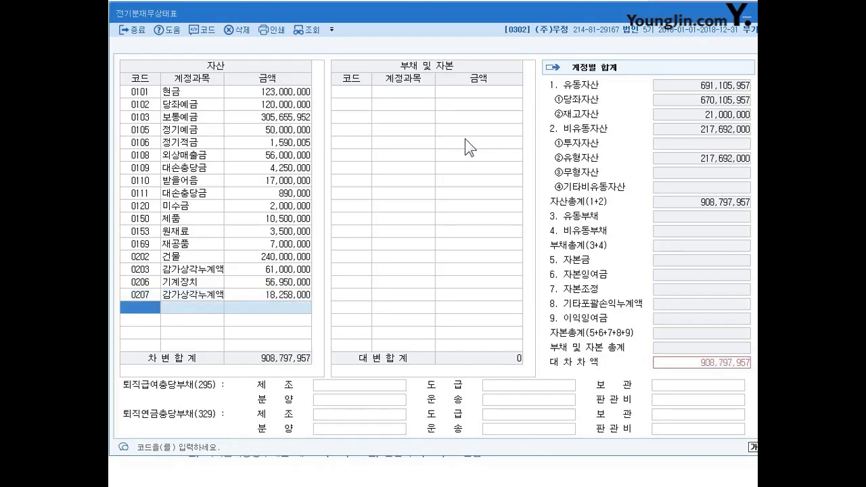
# Add 차량운반구 (code 0208) to the assets with the amount 42,000,000
pyautogui.write('0208')
pyautogui.press('Return')
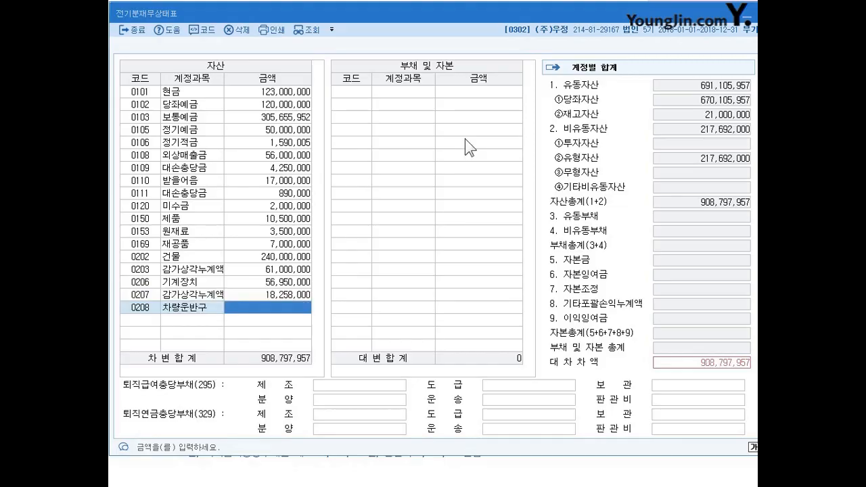
pyautogui.write('42000000')
pyautogui.press('Return')
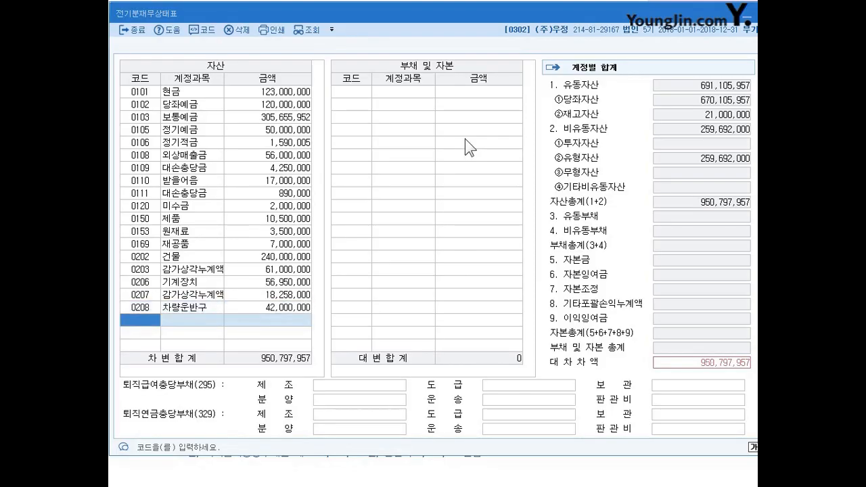
# Add the 차량운반구 감가상각누계액 (code 0209) to the assets with the amount 21,000,000
pyautogui.write('0209')
pyautogui.press('Return')
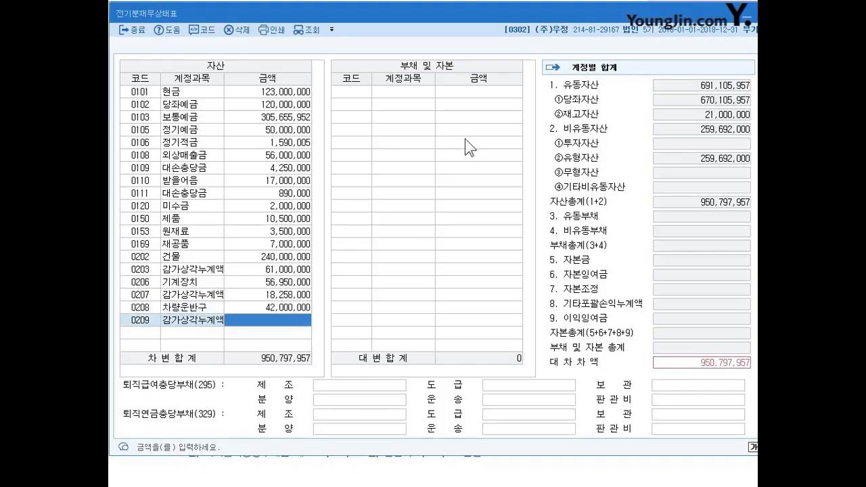
pyautogui.write('21000000')
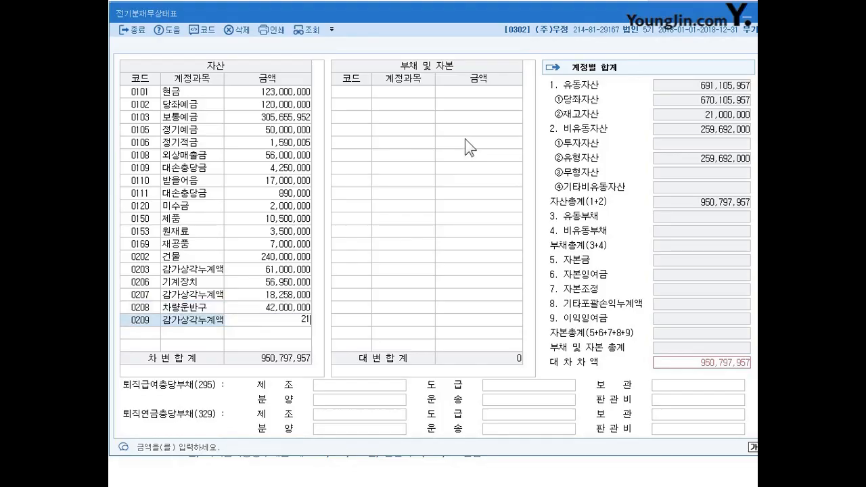
pyautogui.press('Return')
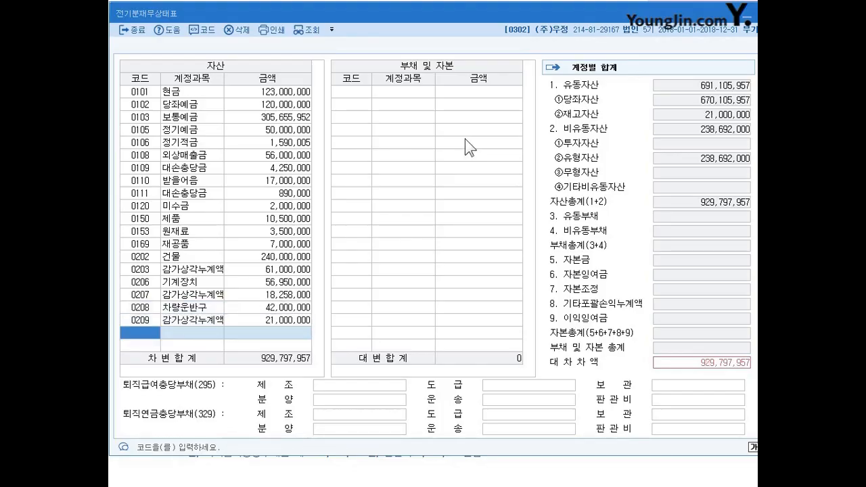
# Fit the 계정과목 column of the assets list to its contents and select the first empty row of 부채 및 자본
pyautogui.doubleClick(225, 79)
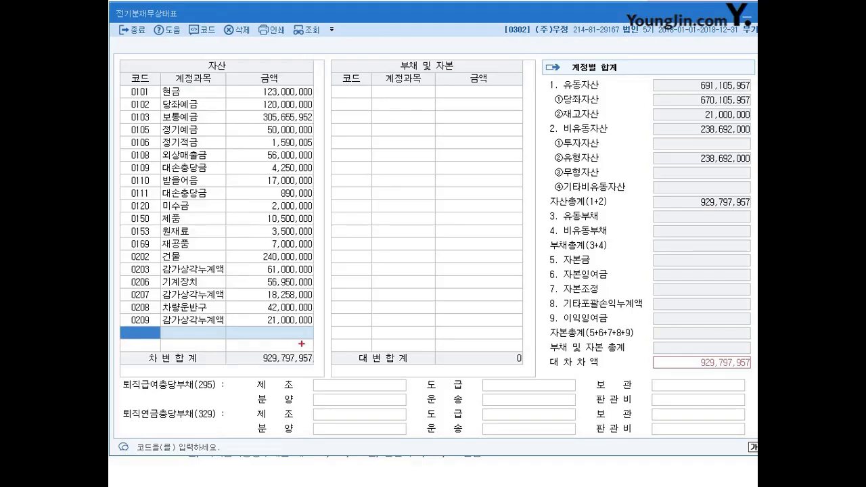
pyautogui.moveTo(306, 370)
pyautogui.mouseDown()
pyautogui.moveTo(315, 345)
pyautogui.moveTo(312, 363)
pyautogui.mouseUp()
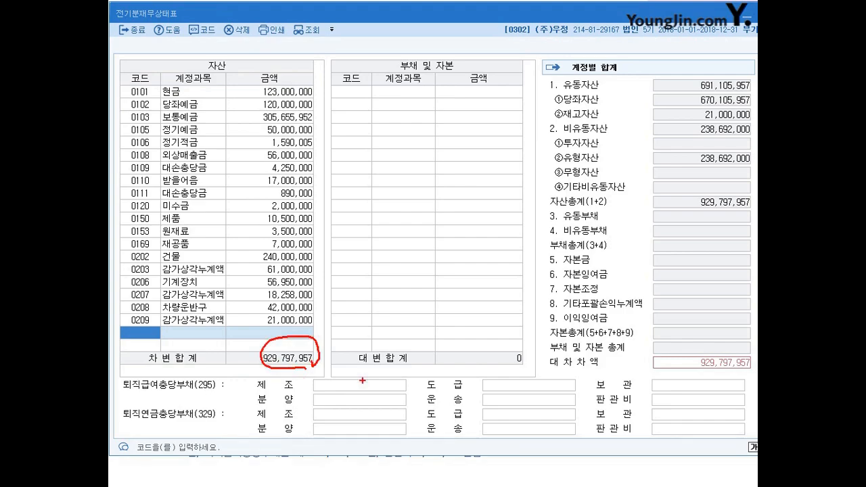
pyautogui.press('Escape')
pyautogui.click(402, 90)
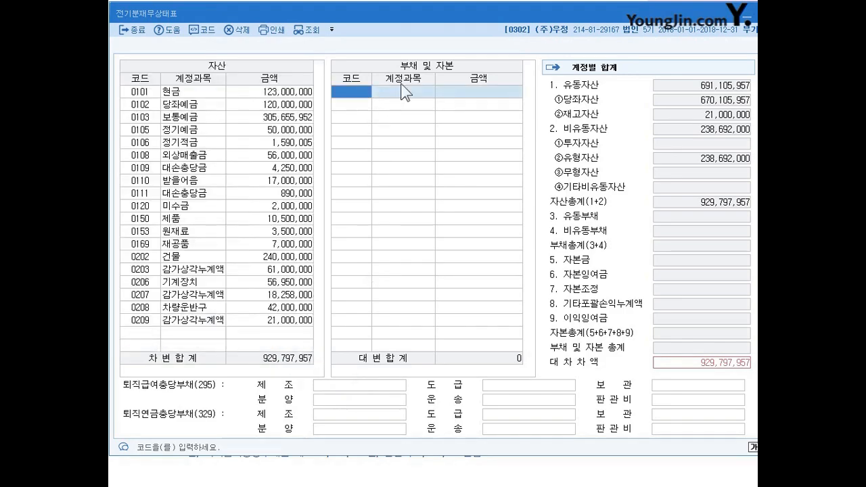
pyautogui.hotkey('ctrl', '2')
pyautogui.moveTo(319, 63); pyautogui.dragTo(338, 69)
pyautogui.moveTo(432, 57)
pyautogui.mouseDown()
pyautogui.moveTo(426, 80)
pyautogui.moveTo(438, 64)
pyautogui.mouseUp()
pyautogui.press('Escape')
# Add 외상매입금 (code 251) to the liabilities and equity with the amount 40,000,000
pyautogui.write('251')
pyautogui.press('Return')
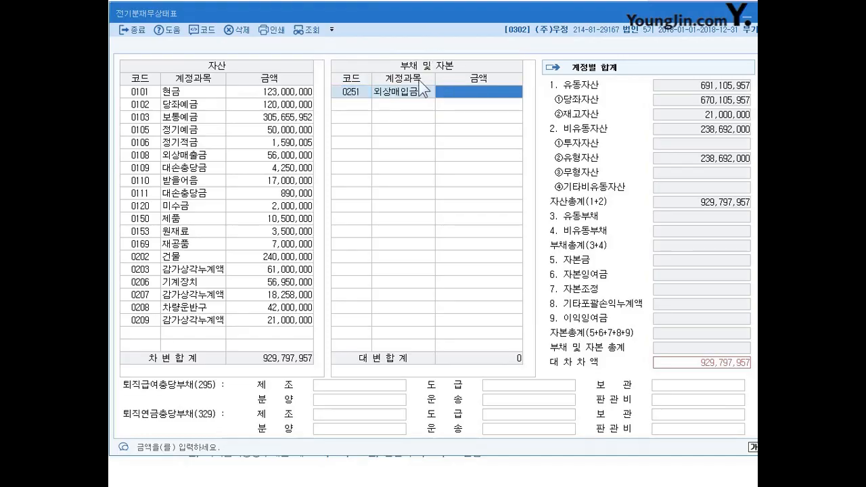
pyautogui.write('40')
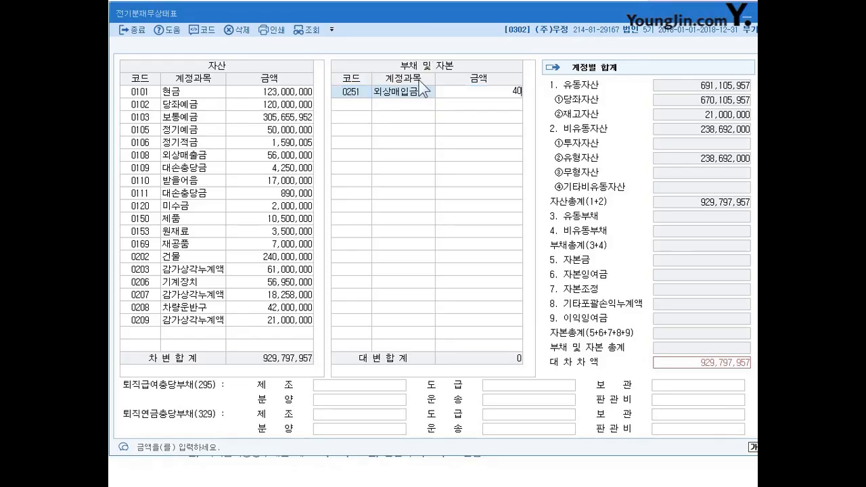
pyautogui.write(',000,000')
pyautogui.press('Return')
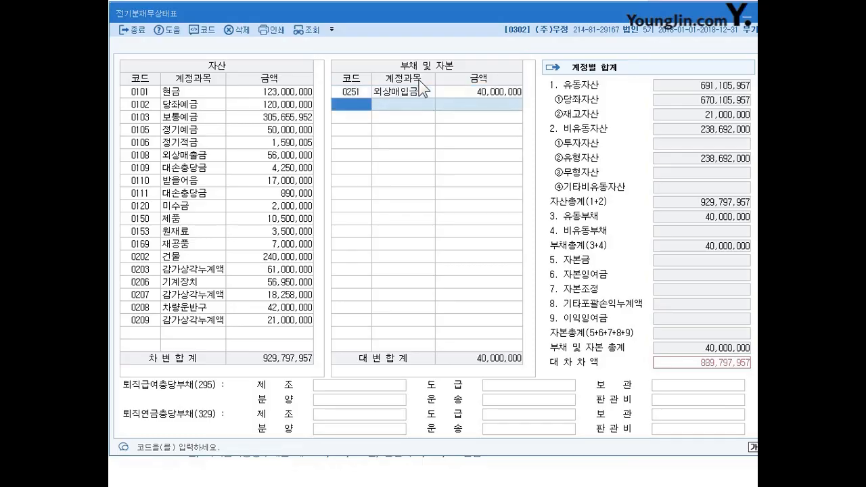
# Add 지급어음 (code 0252) to the liabilities and equity with the amount 67,380,000
pyautogui.write('0252')
pyautogui.press('Return')
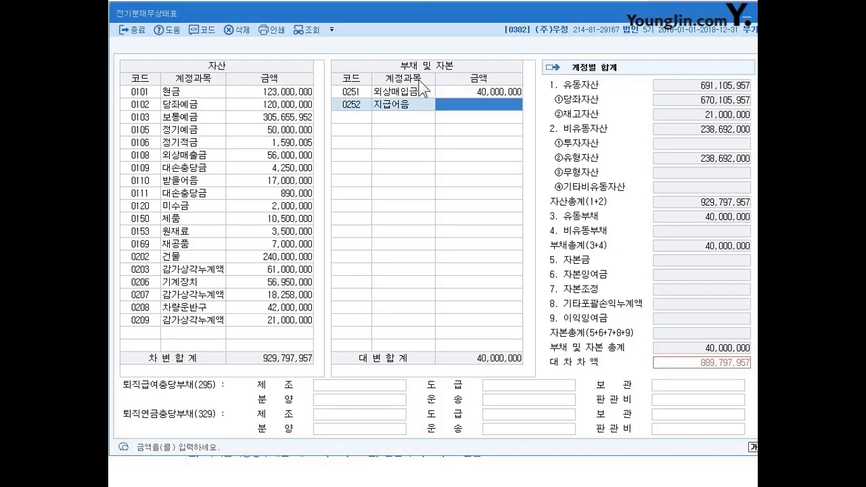
pyautogui.write('67,380,000')
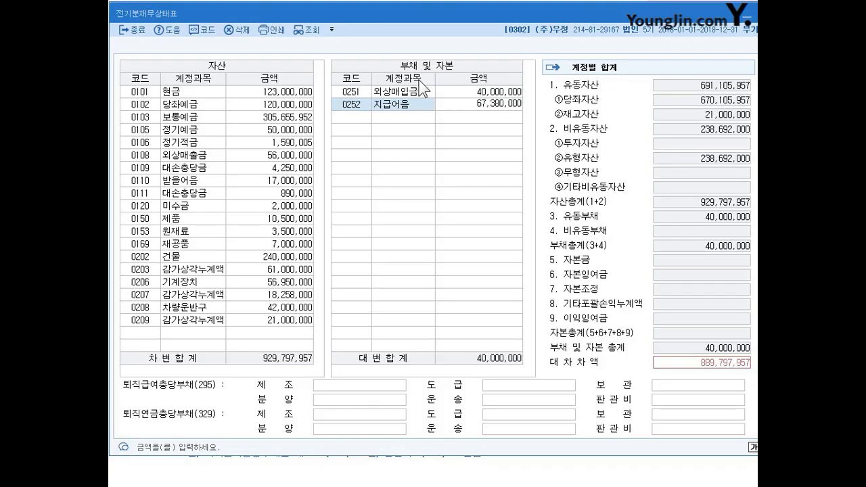
pyautogui.press('Return')
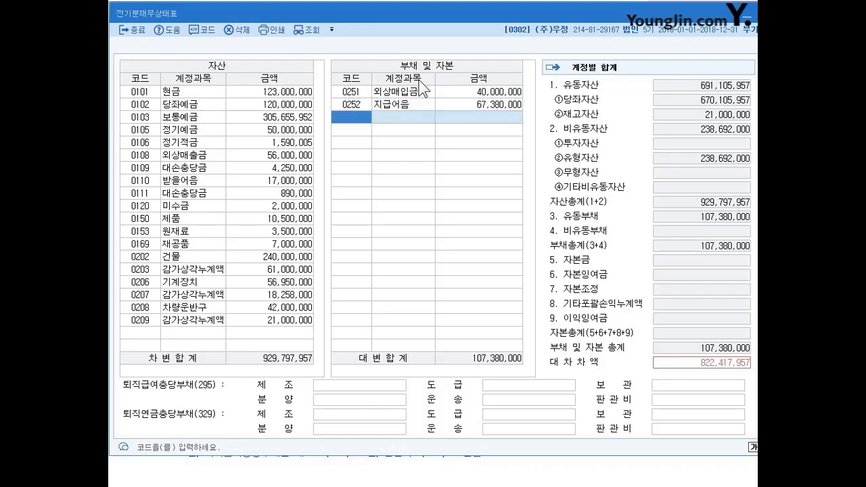
# Add 미지급금 (code 0253) to the liabilities and equity with the amount 52,820,000
pyautogui.write('0253')
pyautogui.press('Return')
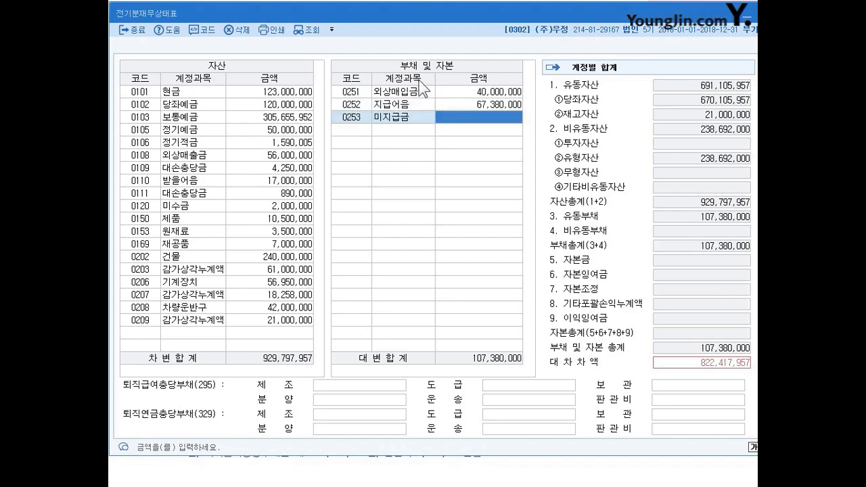
pyautogui.write('52')
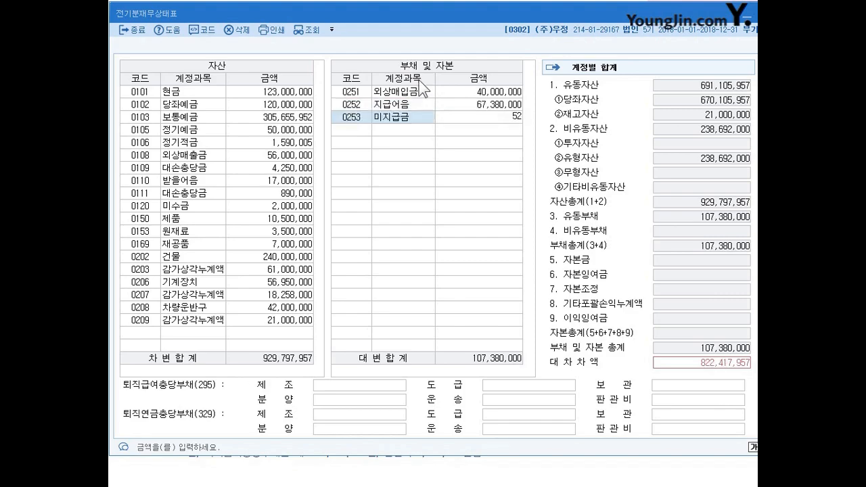
pyautogui.write(',820,000')
pyautogui.press('Return')
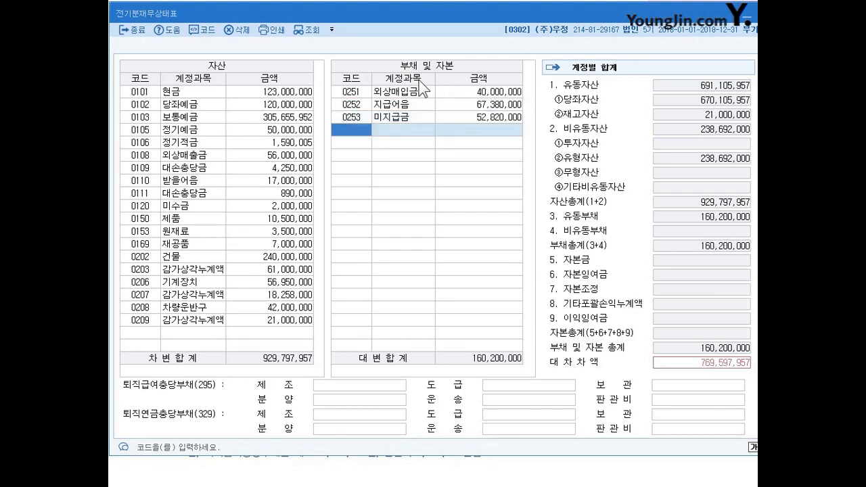
# Add 예수금 (code 254) to the liabilities and equity with the amount 169,957
pyautogui.write('254')
pyautogui.press('Return')
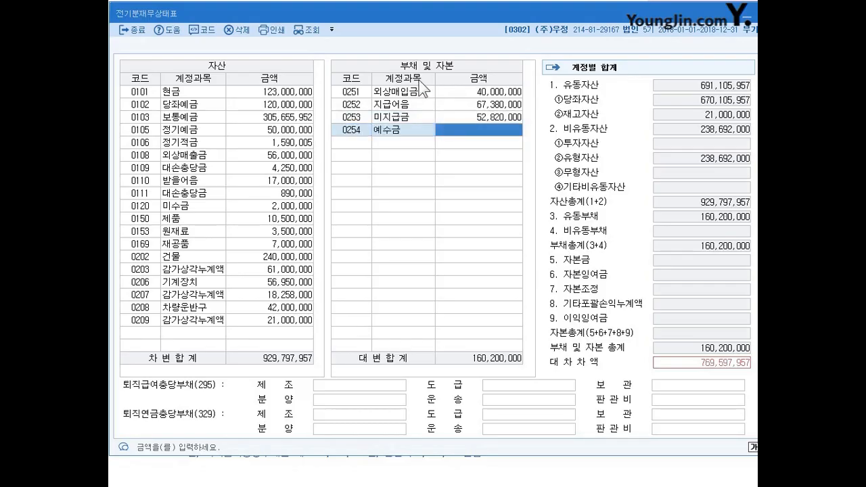
pyautogui.write('1')
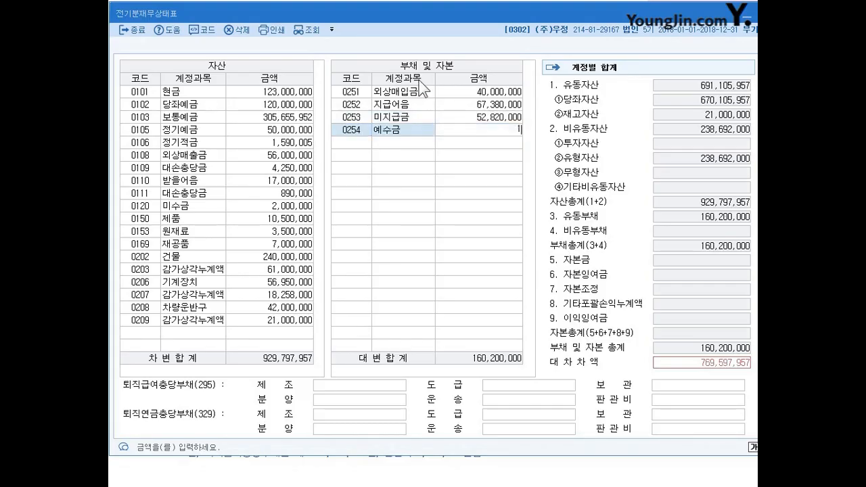
pyautogui.write('69,957')
pyautogui.press('Return')
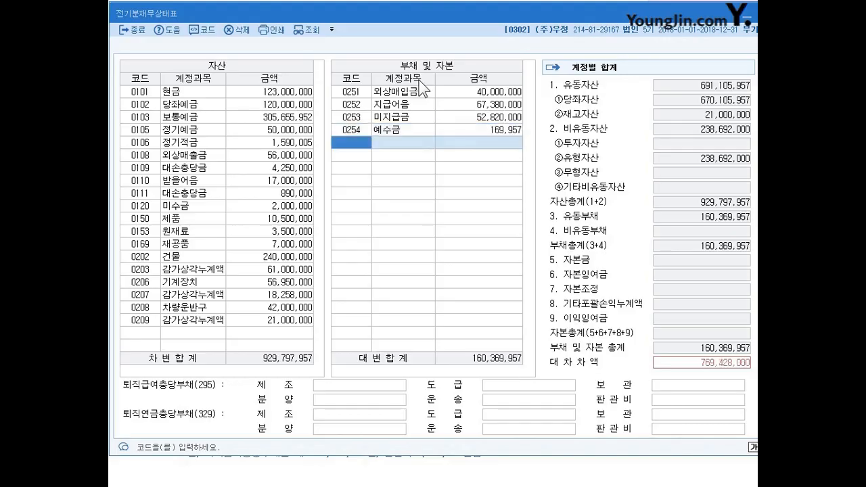
# Add 부가세예수금 (code 255) to the liabilities and equity with the amount 1,588,000
pyautogui.write('0255')
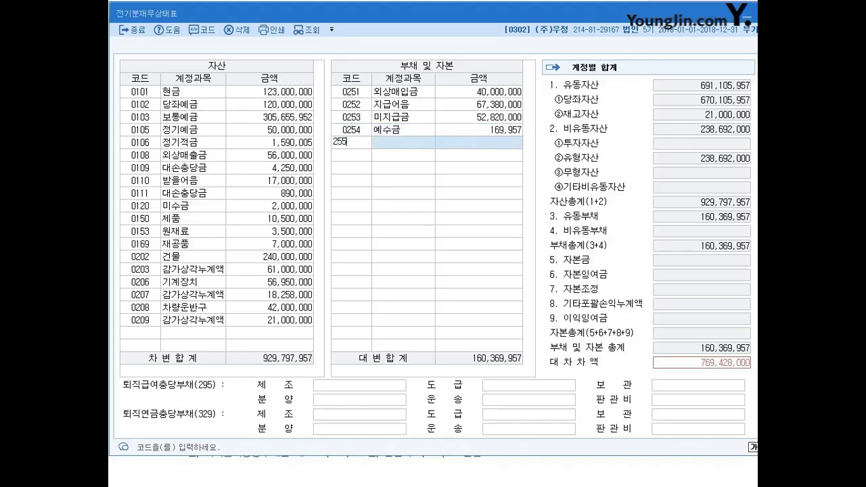
pyautogui.press('Return')
pyautogui.write('1588000')
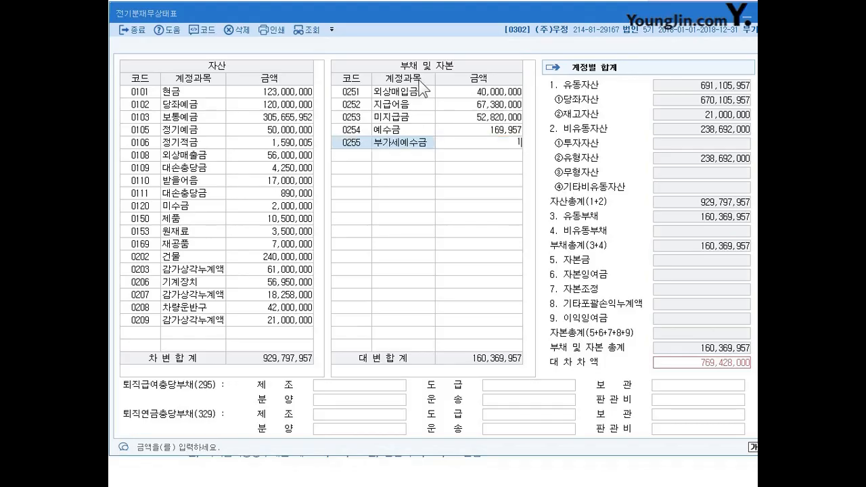
pyautogui.press('Return')
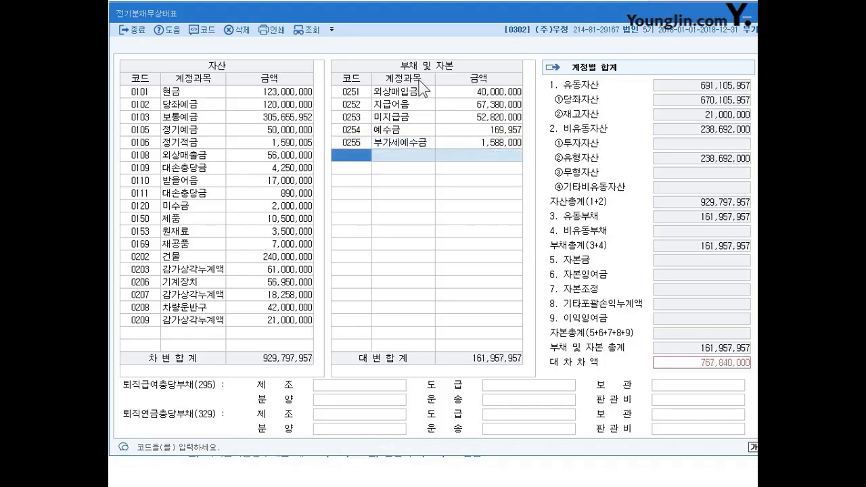
# Add 선수금 (code 0259) to the liabilities and equity with the amount 37,020,000
pyautogui.write('0259')
pyautogui.press('Return')
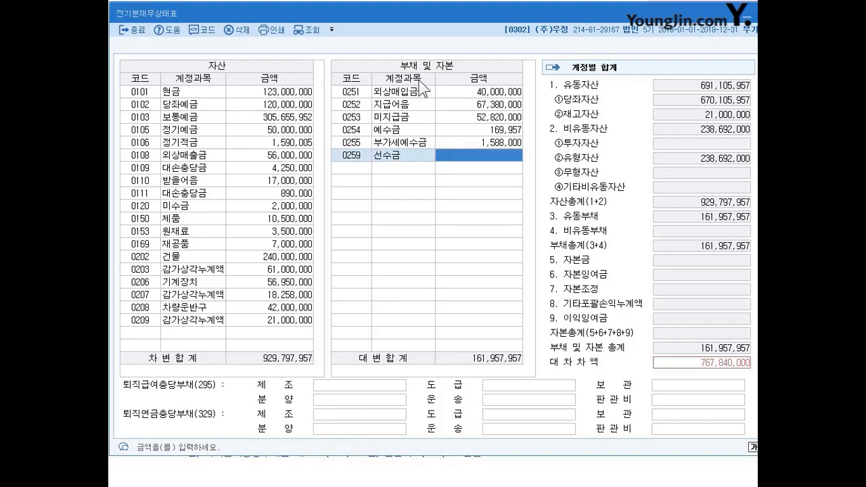
pyautogui.write('37')
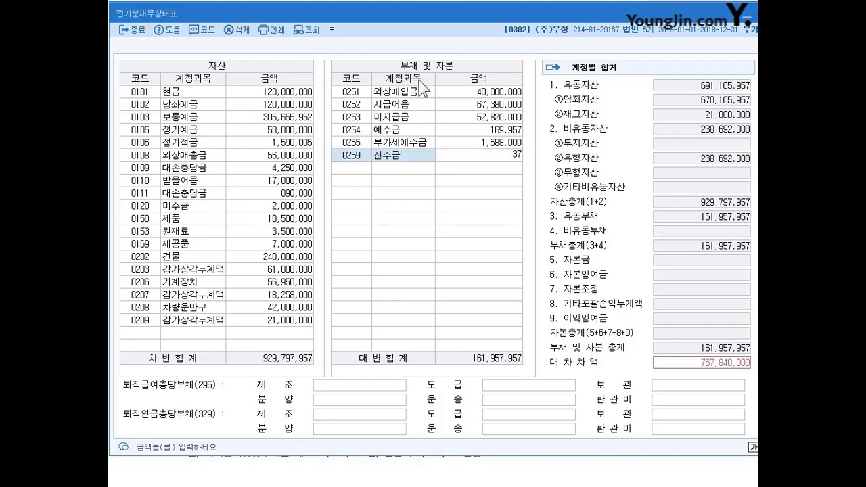
pyautogui.write(',020,000')
pyautogui.press('Return')
# Add 단기차입금 (code 0260) to the liabilities and equity with the amount 35,000,000
pyautogui.write('0260')
pyautogui.press('Return')
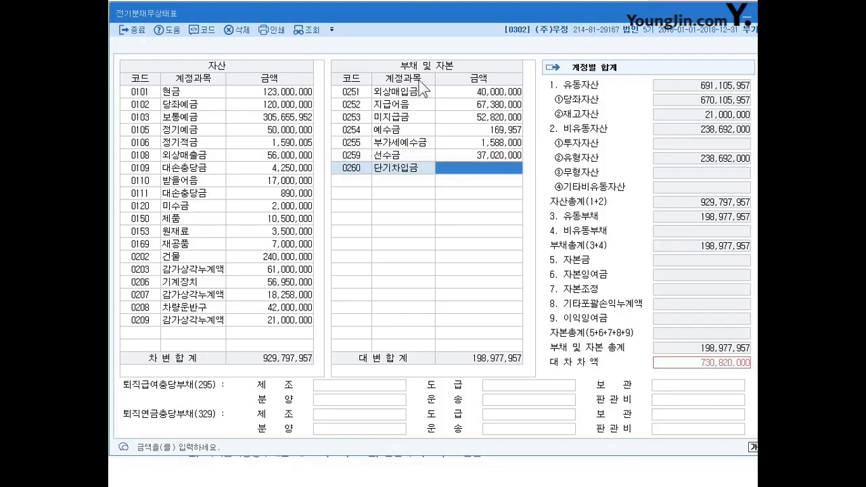
pyautogui.write('35000000')
pyautogui.press('Return')
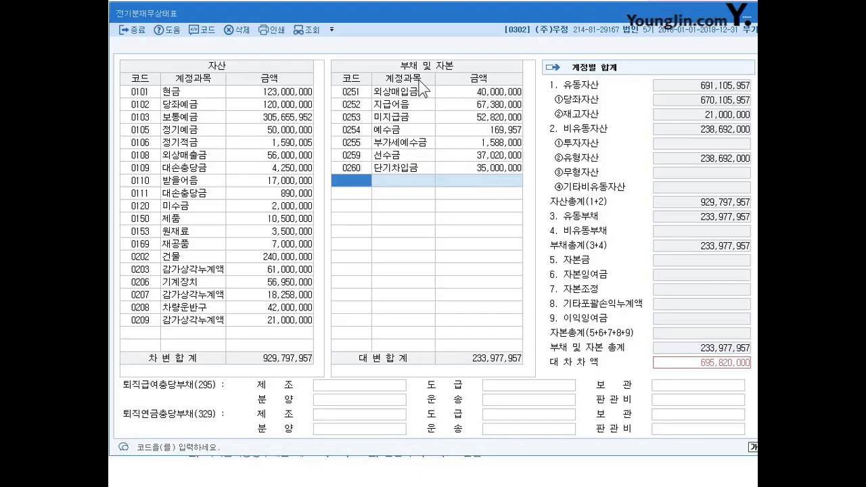
# Add 선수수익 (code 0263) to the liabilities and equity with the amount 1,820,000
pyautogui.write('0263')
pyautogui.press('Return')
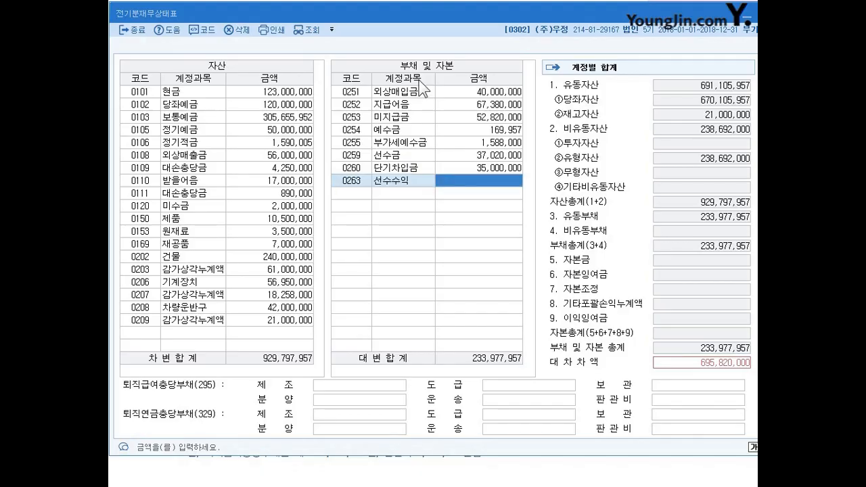
pyautogui.write('1820000')
pyautogui.press('Return')
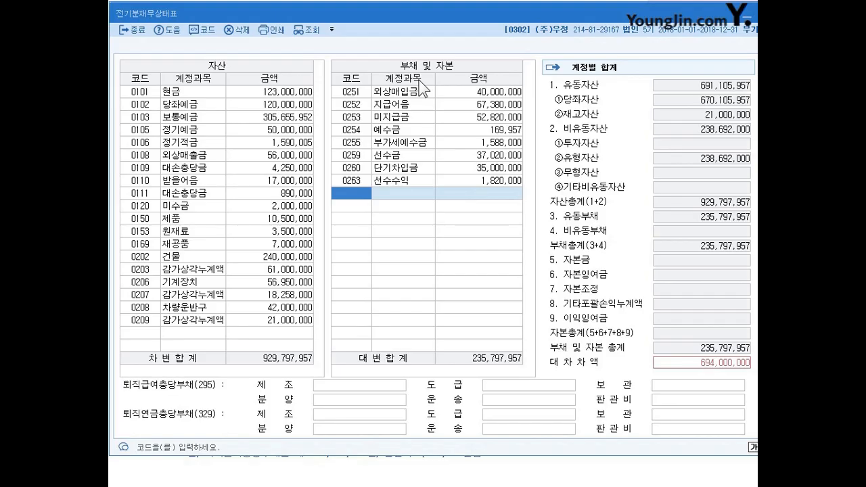
# Add 장기차입금 (code 293) to the liabilities and equity with the amount 205,000,000
pyautogui.write('293')
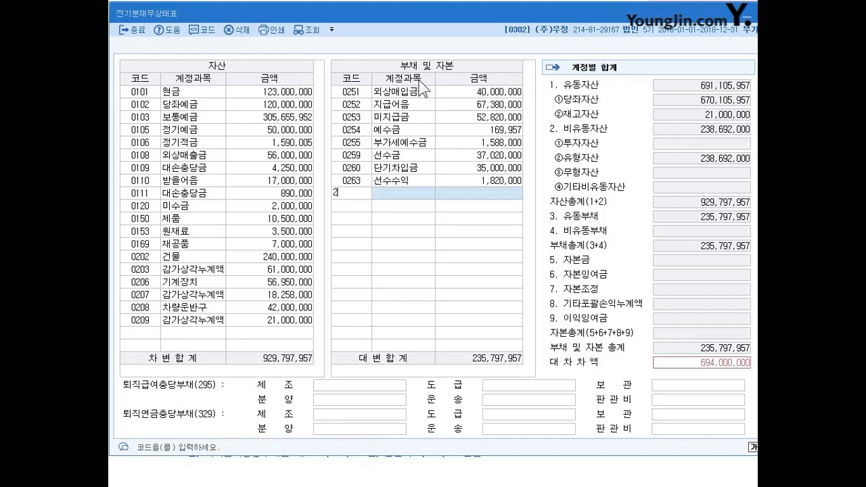
pyautogui.press('Return')
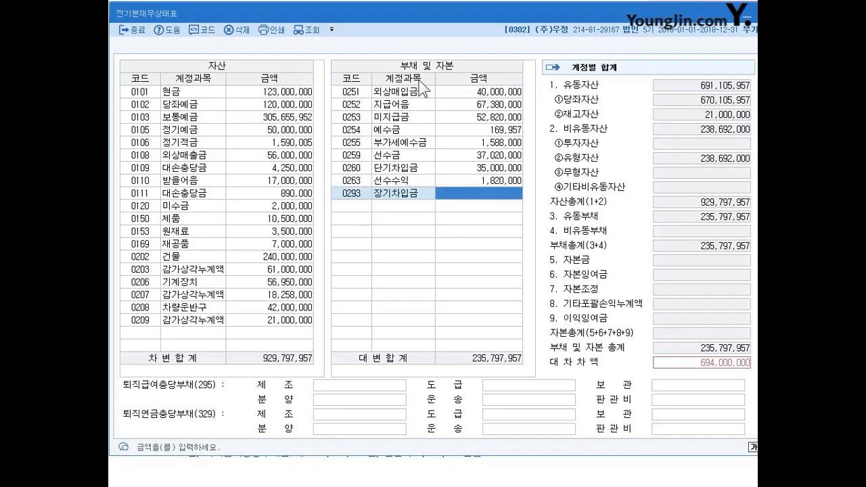
pyautogui.write('205,000,000')
pyautogui.press('Return')
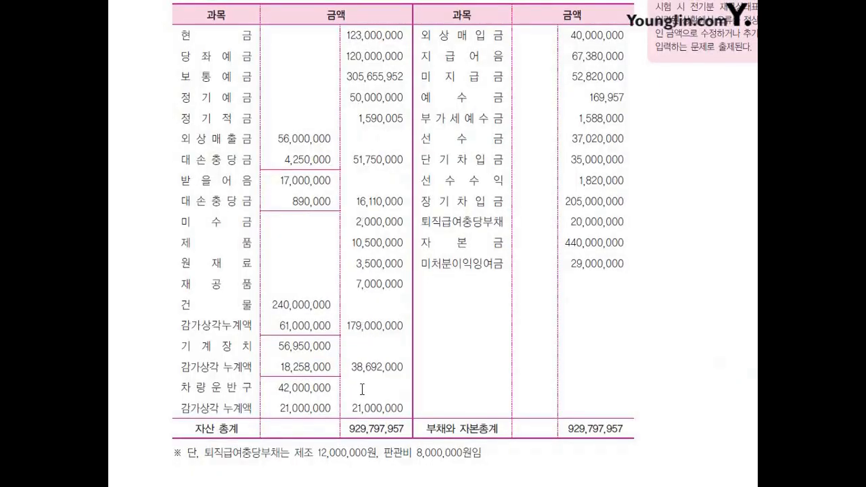
# Mark the 제조 and 판관비 portions of 퇴직급여충당부채 in the note below the textbook's balance sheet
pyautogui.scroll(-3, 321, 412)
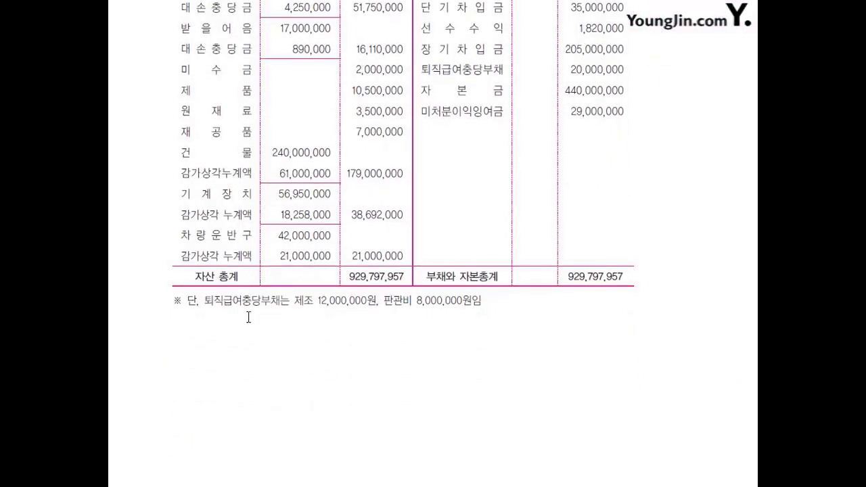
pyautogui.hotkey('ctrl', '2')
pyautogui.moveTo(294, 308)
pyautogui.mouseDown()
pyautogui.moveTo(307, 307)
pyautogui.moveTo(311, 293)
pyautogui.moveTo(353, 317)
pyautogui.moveTo(407, 309)
pyautogui.moveTo(452, 277)
pyautogui.moveTo(460, 329)
pyautogui.mouseUp()
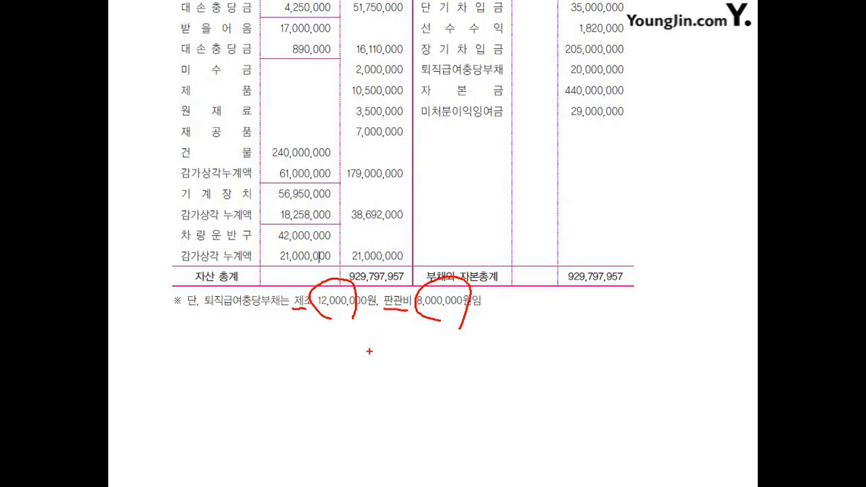
pyautogui.press('Escape')
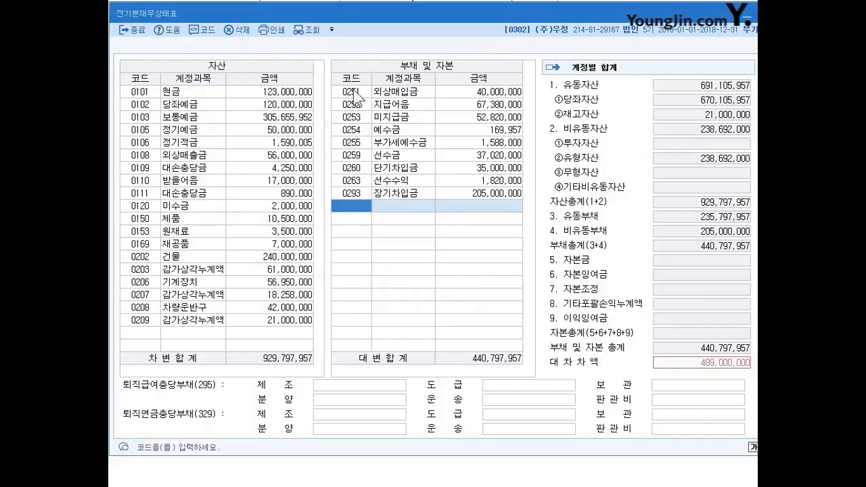
# Look up accounts by the name 퇴직 and add 퇴직급여충당부채 (code 0295) to the liabilities and equity
pyautogui.write('퇴')
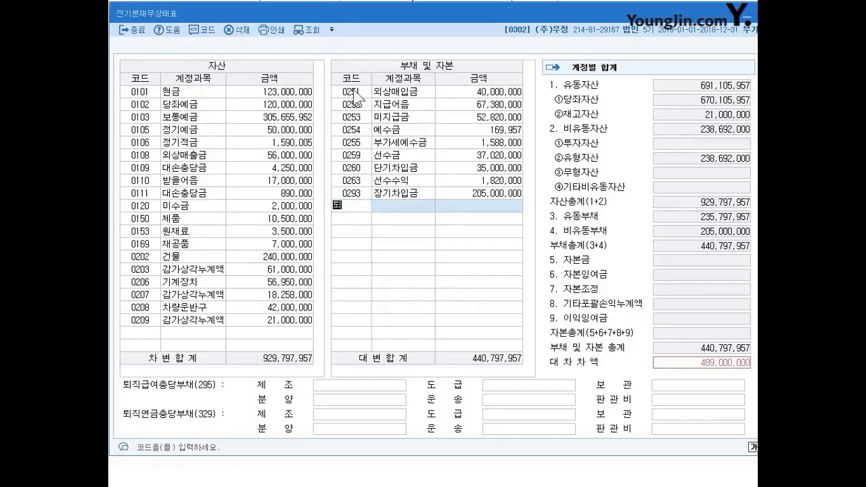
pyautogui.write('지ㄱ')
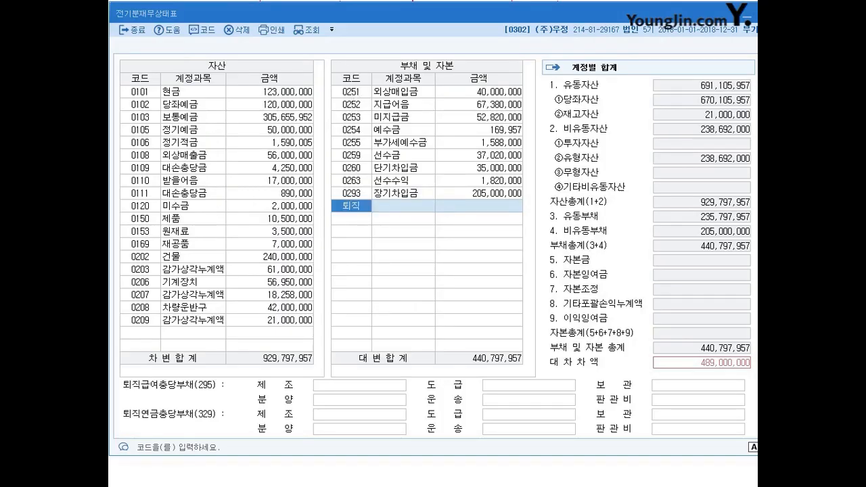
pyautogui.press('Return')
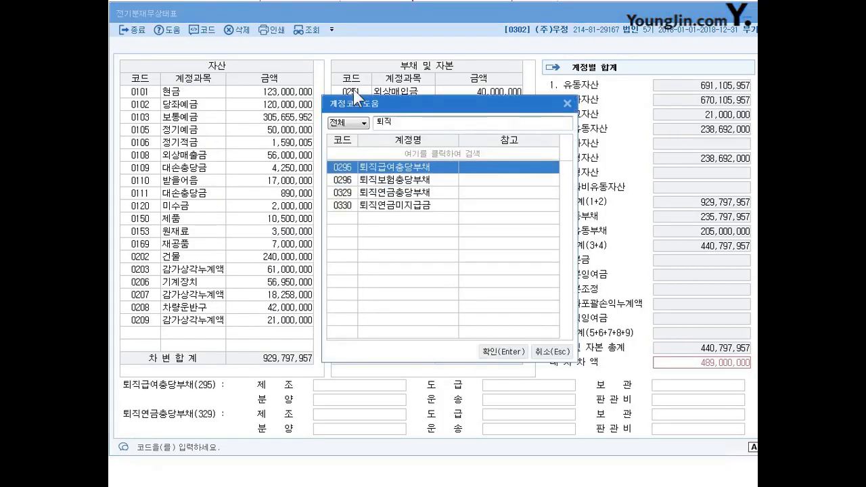
pyautogui.press('Return')
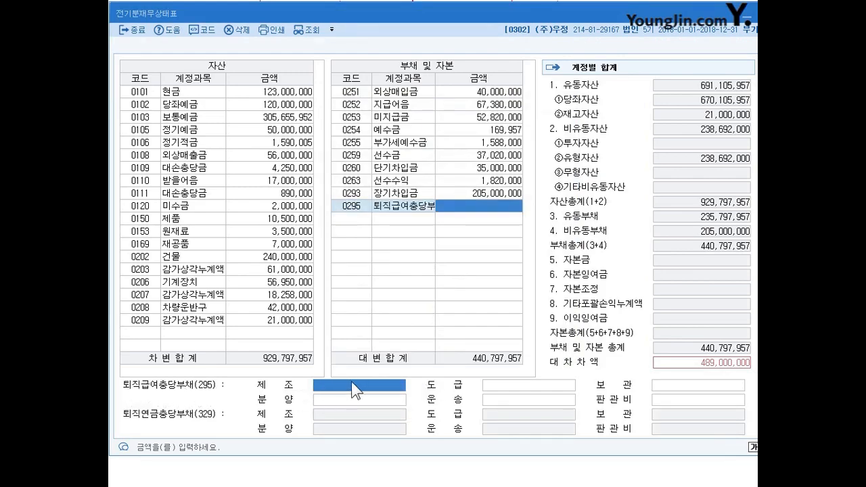
# Set the 퇴직급여충당부채 breakdown to 제조 12,000,000 and 판관비 8,000,000, and widen the account-name column to fit the full name
pyautogui.write('12000000')
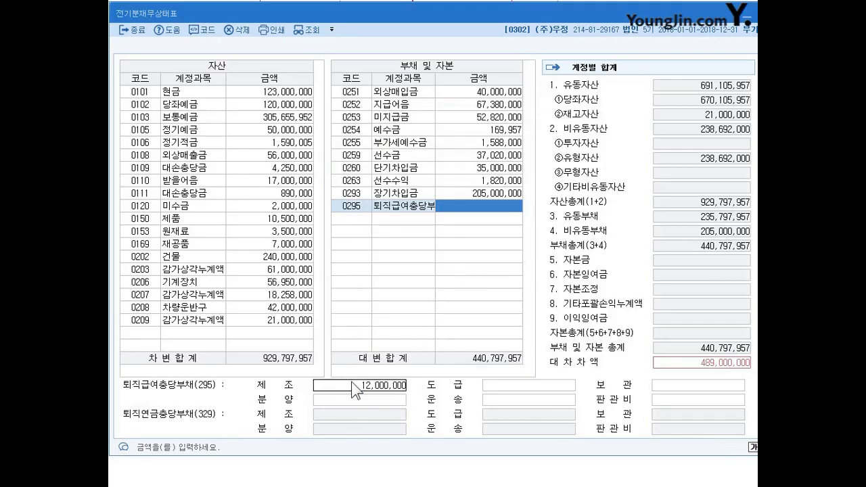
pyautogui.press('Return')
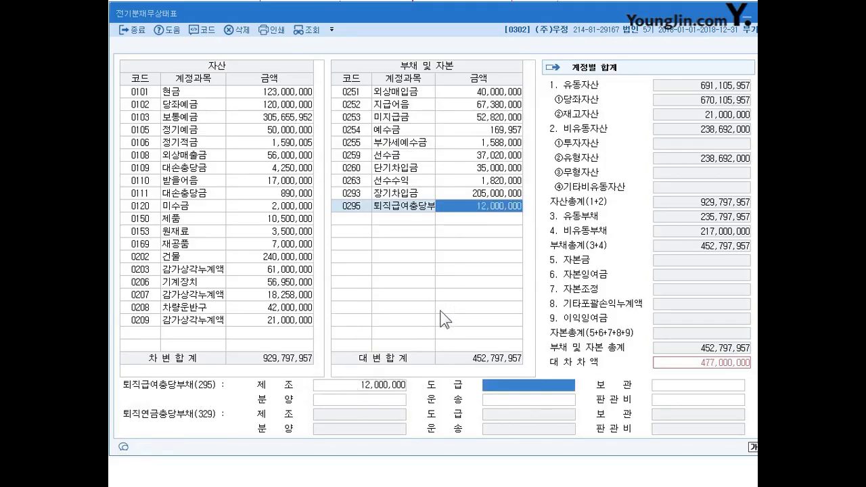
pyautogui.press('Return')
pyautogui.press('Return')
pyautogui.press('Return')
pyautogui.press('Return')
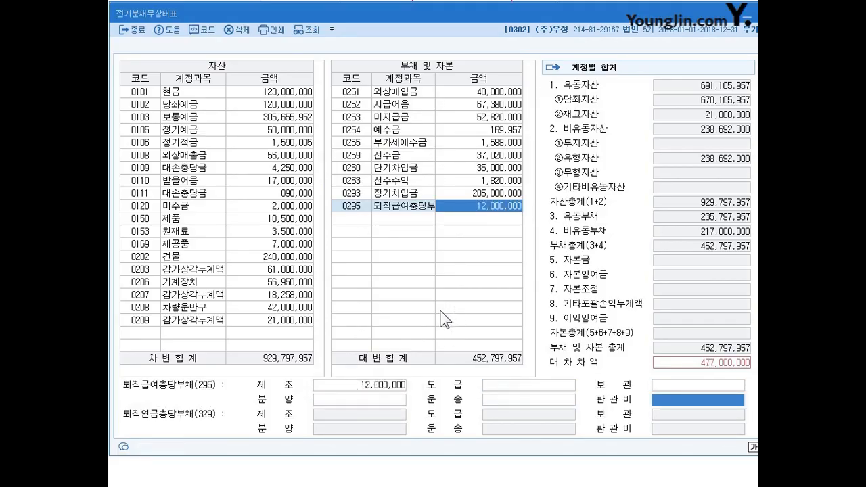
pyautogui.write('8000000')
pyautogui.press('Return')
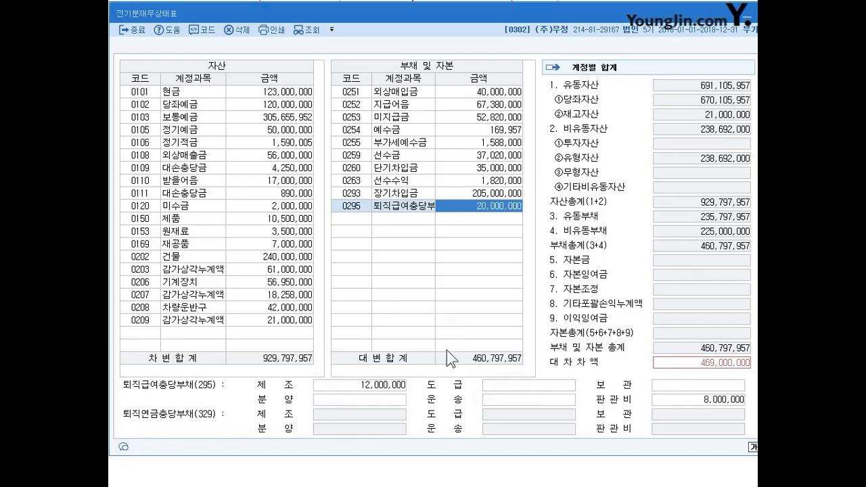
pyautogui.moveTo(435, 78); pyautogui.dragTo(445, 78)
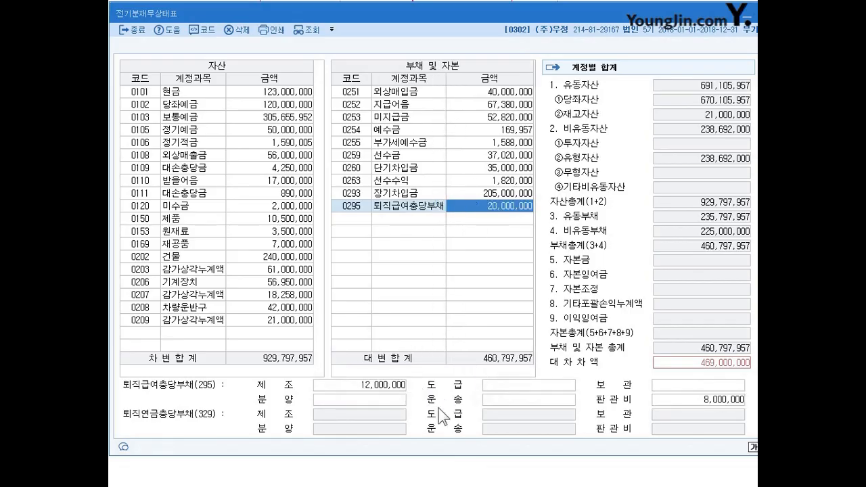
# Review the 퇴직급여충당부채 row together with its breakdown fields such as 제조, 운송 and 판관비
pyautogui.click(383, 386)
pyautogui.press('Return')
pyautogui.press('Return')
pyautogui.press('Return')
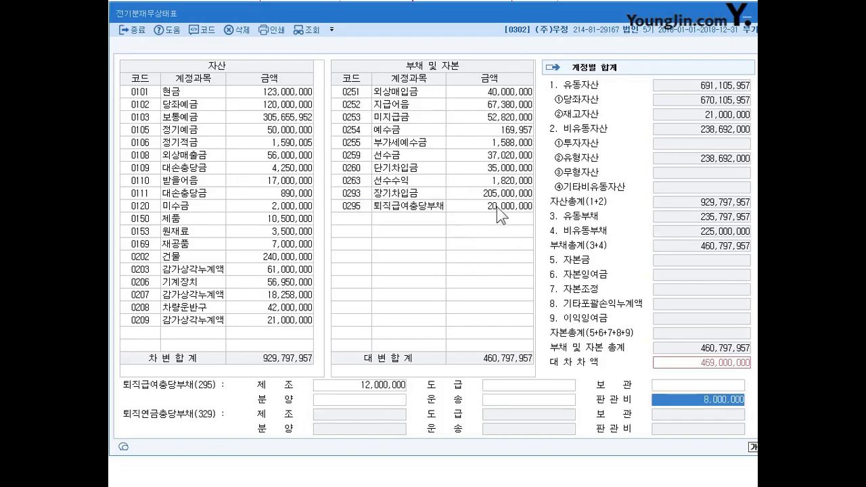
pyautogui.click(406, 206)
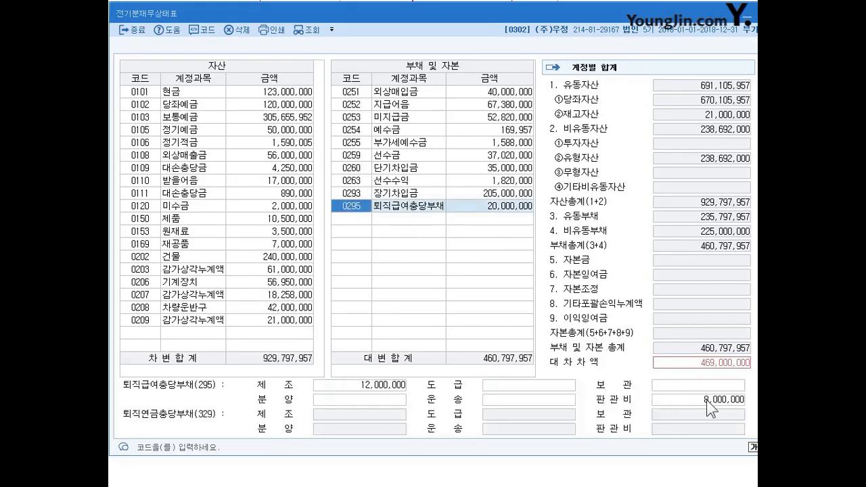
pyautogui.click(490, 208)
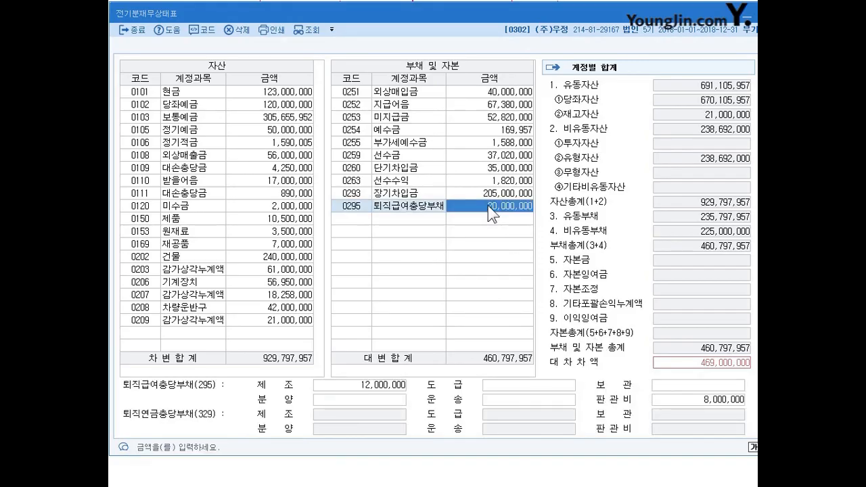
pyautogui.press('Return')
pyautogui.press('Return')
pyautogui.press('Return')
pyautogui.press('Return')
pyautogui.press('Up')
pyautogui.press('Left')
pyautogui.press('Left')
pyautogui.press('Left')
pyautogui.press('Left')
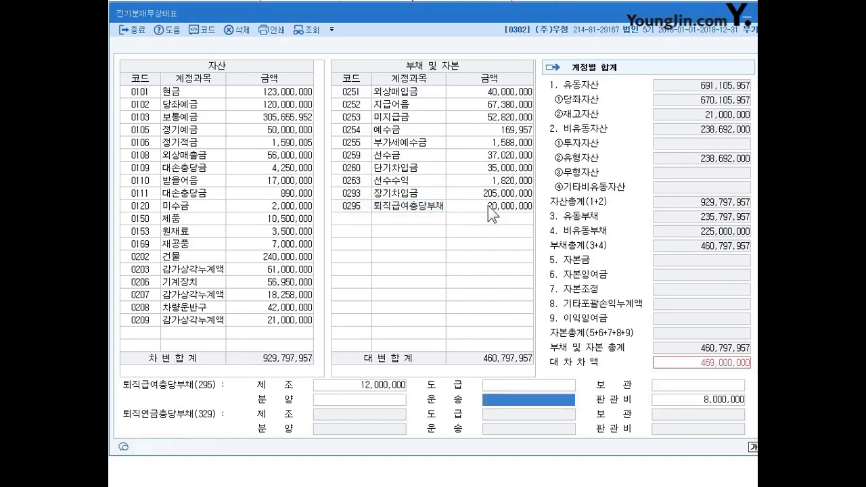
# Add 자본금 (code 331) to the liabilities and equity with the amount 440,000,000
pyautogui.click(362, 215)
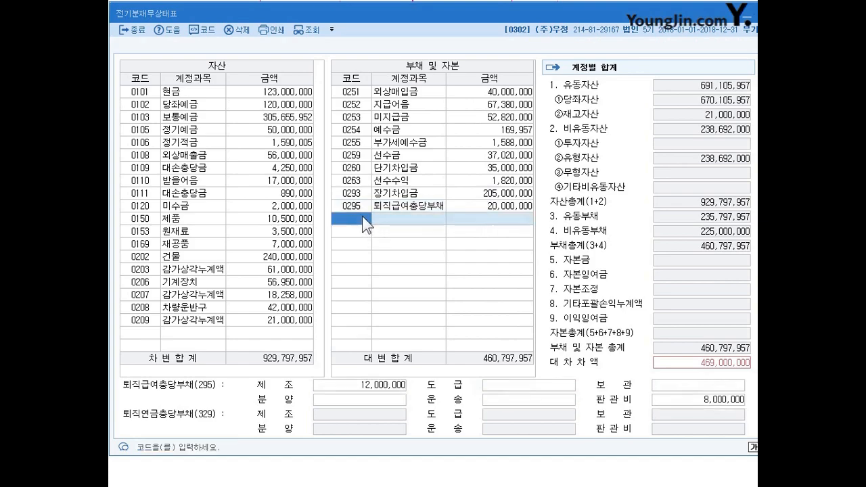
pyautogui.write('331')
pyautogui.press('Return')
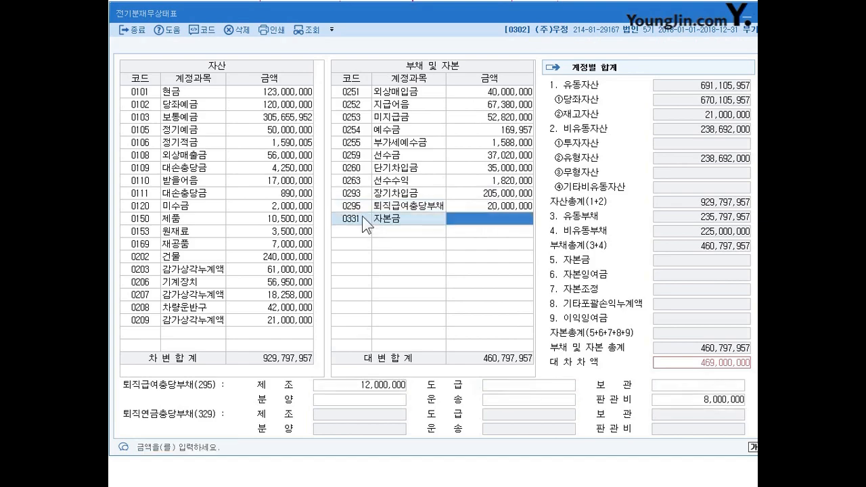
pyautogui.write('440000000')
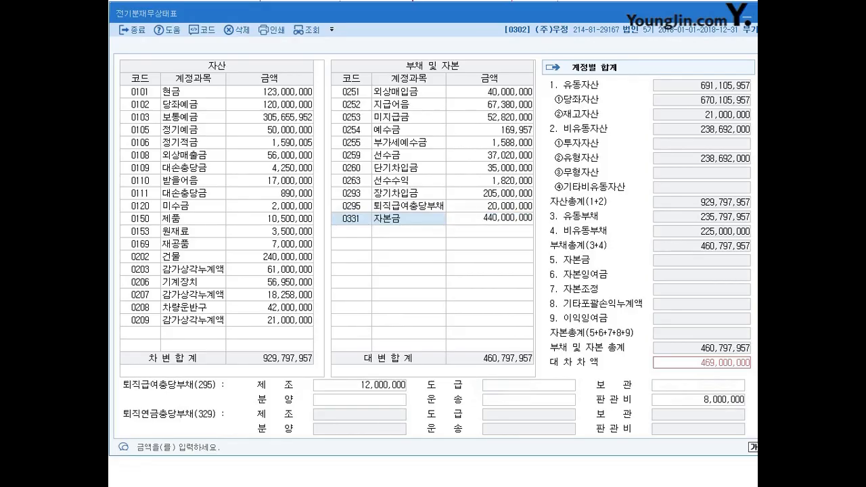
pyautogui.press('Return')
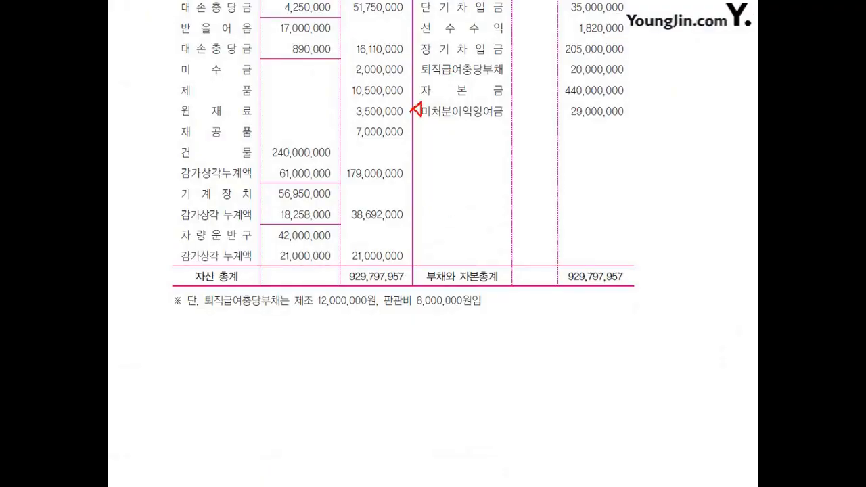
# Mark and underline the 미처분이익잉여금 entry in the textbook's balance sheet
pyautogui.moveTo(410, 109); pyautogui.dragTo(486, 121)
pyautogui.moveTo(416, 124); pyautogui.dragTo(492, 122)
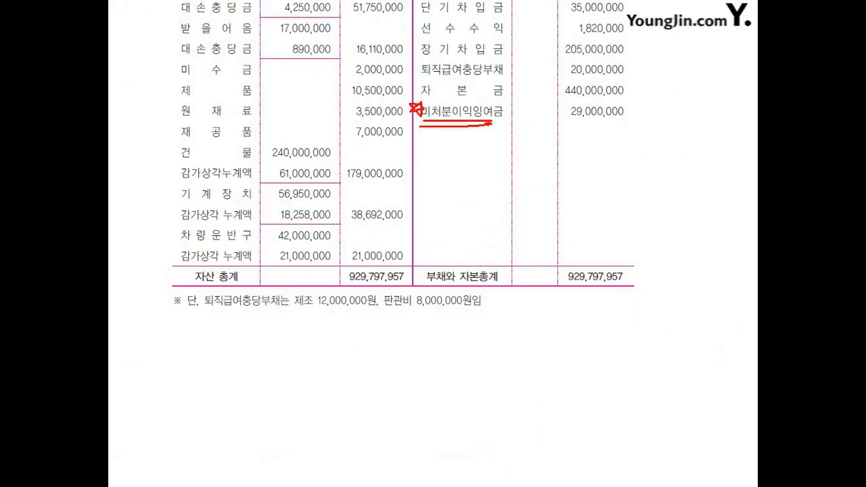